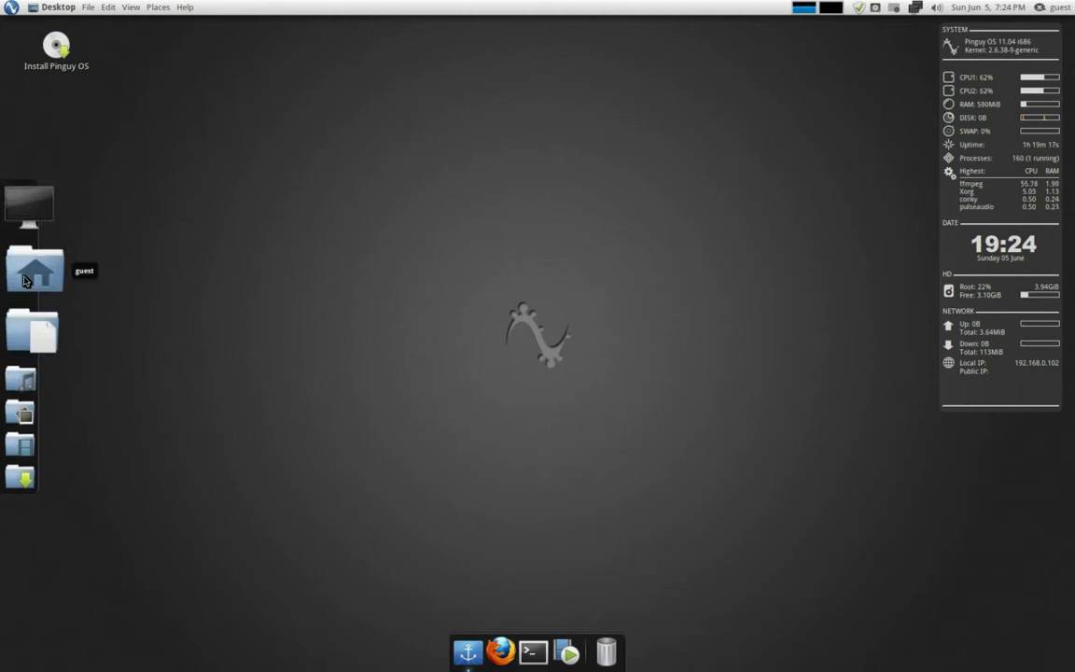
Open the home folder to view its contents, and close its window
{"action": "left_click", "coordinate": [35, 271]}
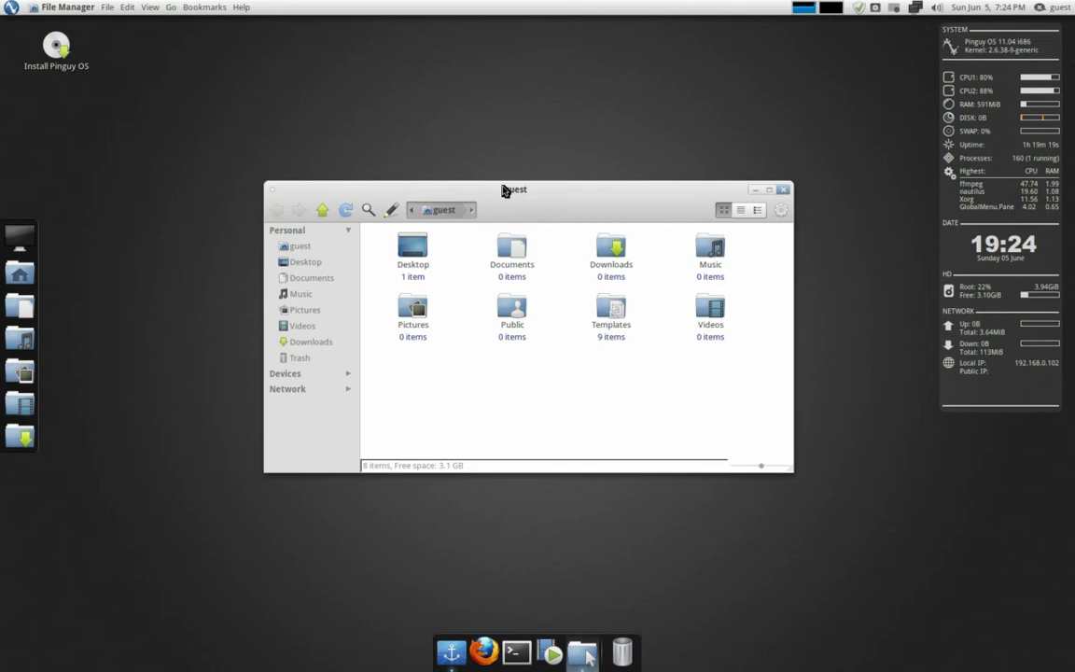
{"action": "left_click_drag", "start_coordinate": [499, 125], "coordinate": [773, 163]}
{"action": "left_click", "coordinate": [769, 140]}
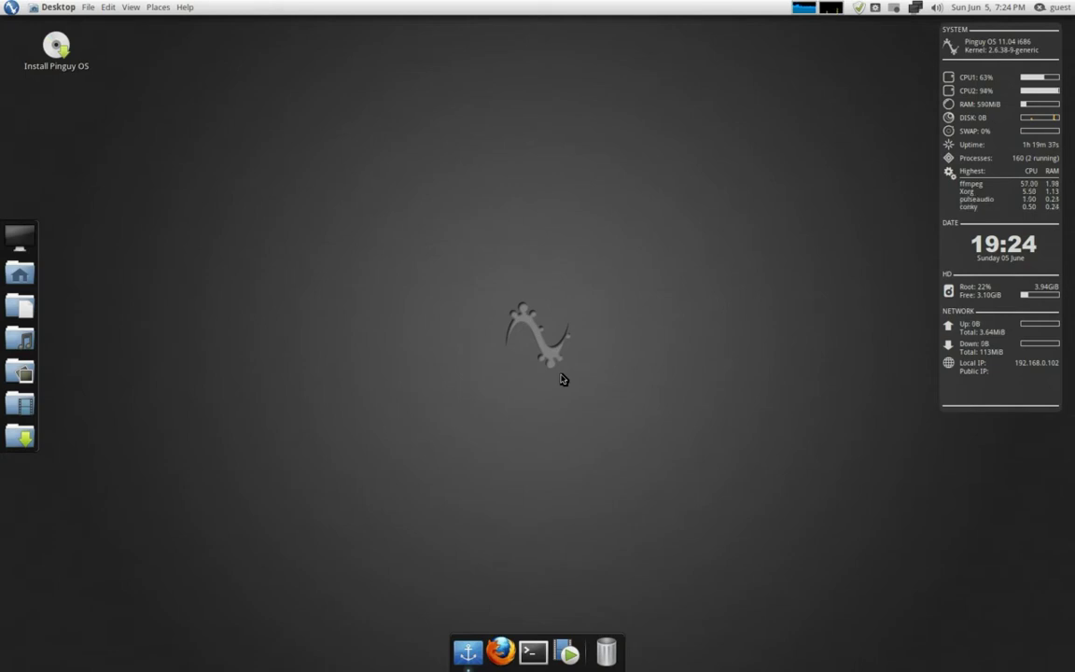
{"action": "left_click", "coordinate": [4, 6]}
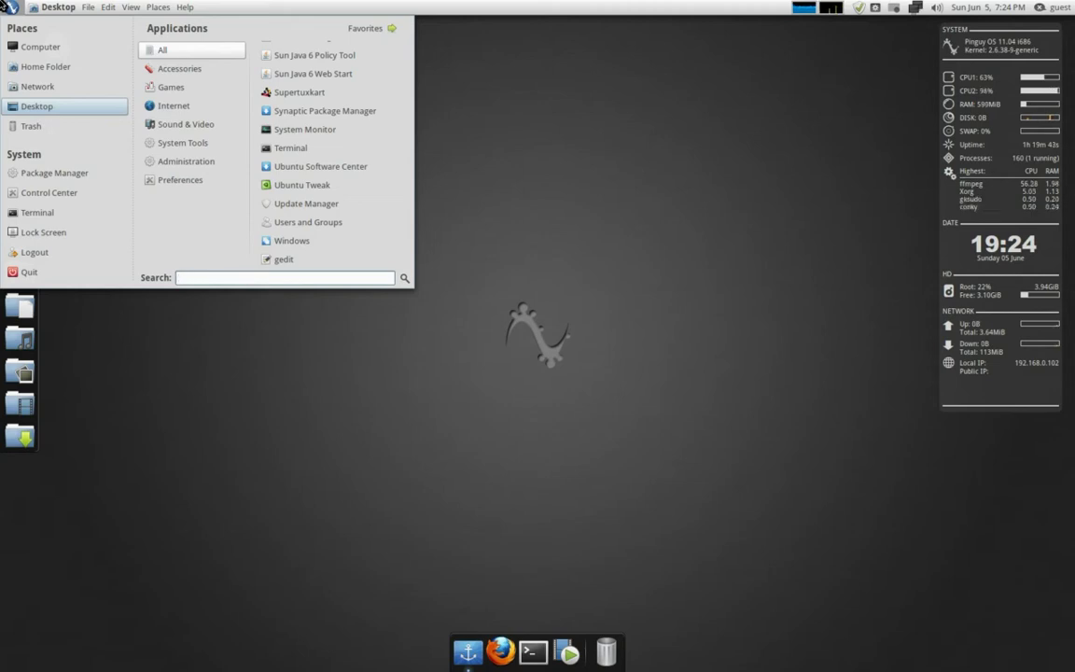
{"action": "left_click", "coordinate": [166, 48]}
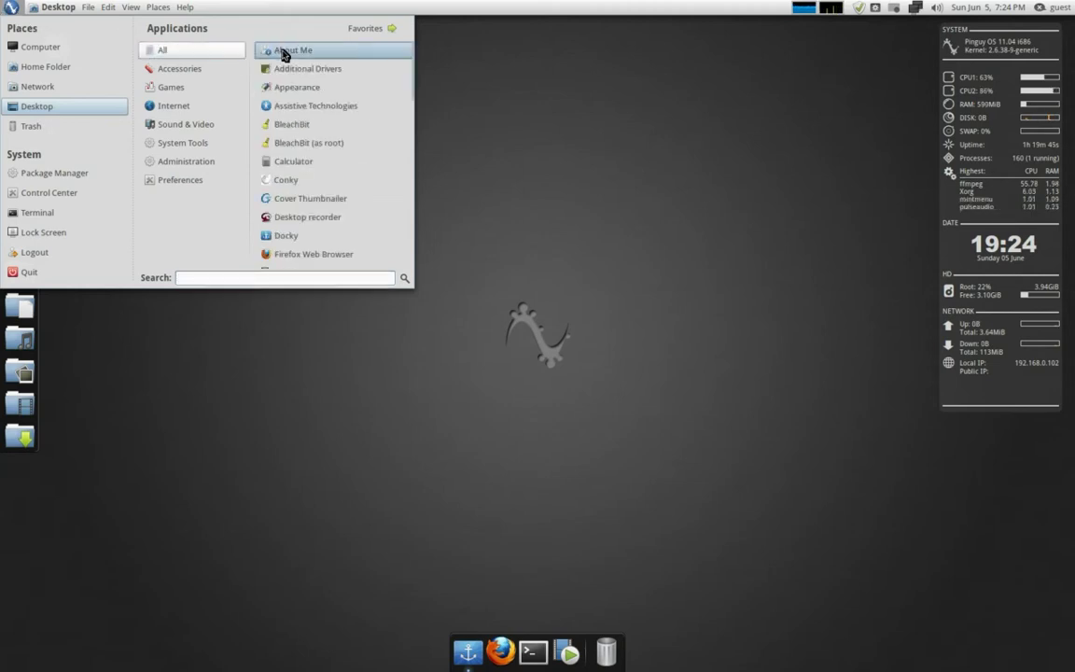
{"action": "left_click", "coordinate": [339, 372]}
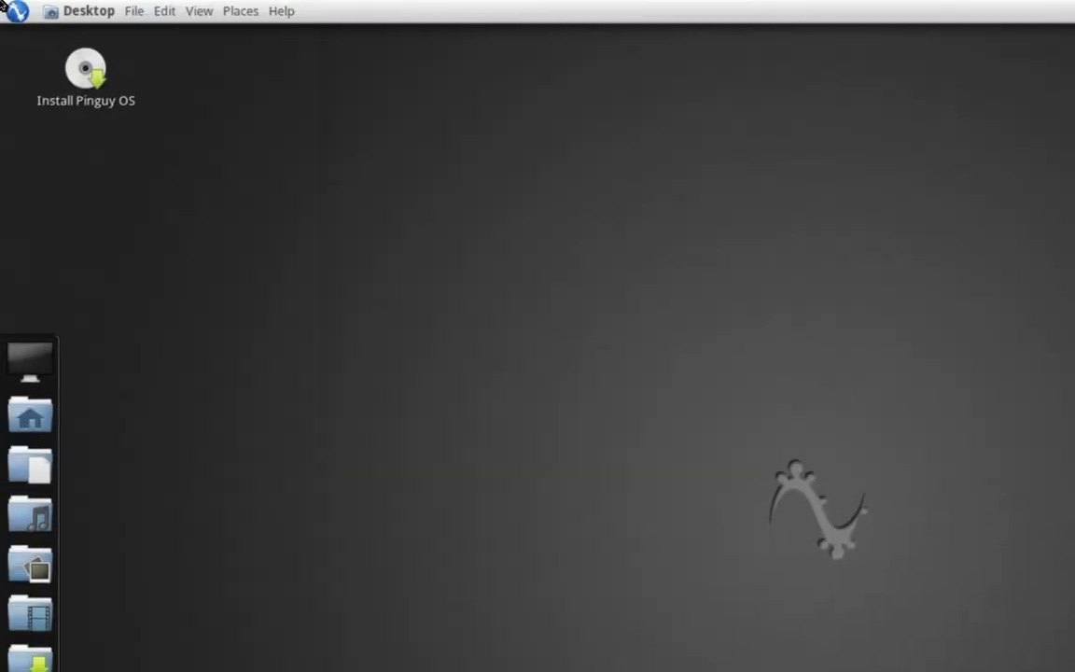
Examine the complete list of installed applications from About Me through gedit
{"action": "left_click", "coordinate": [5, 8]}
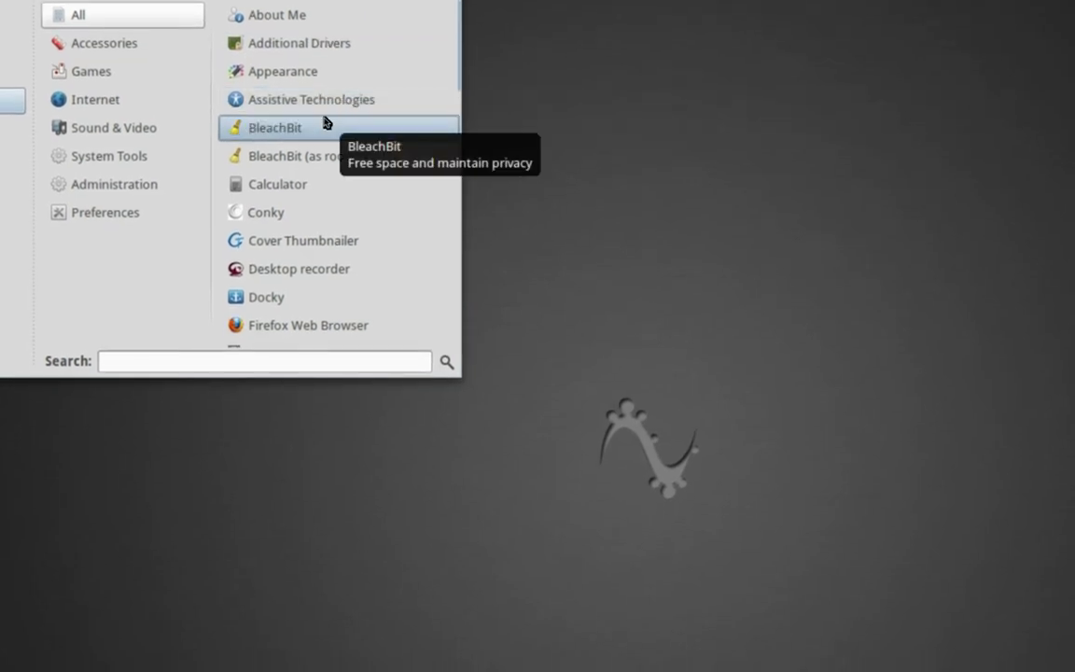
{"action": "scroll", "coordinate": [325, 121], "scroll_direction": "down", "scroll_amount": 2}
{"action": "scroll", "coordinate": [317, 156], "scroll_direction": "down", "scroll_amount": 2}
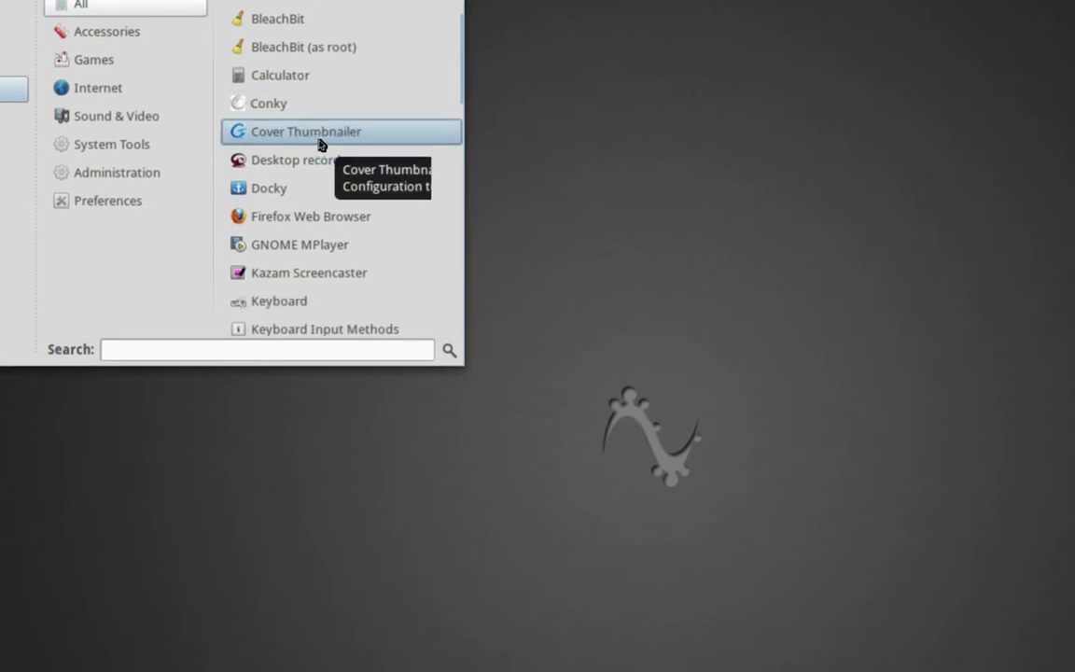
{"action": "scroll", "coordinate": [318, 145], "scroll_direction": "down", "scroll_amount": 2}
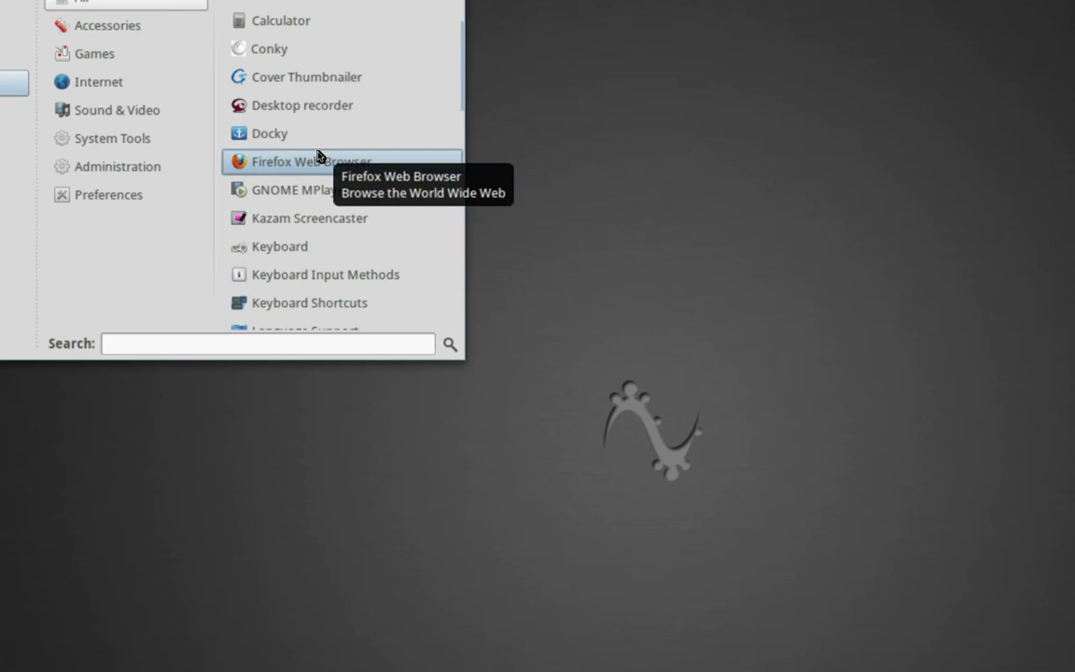
{"action": "scroll", "coordinate": [318, 154], "scroll_direction": "down", "scroll_amount": 2}
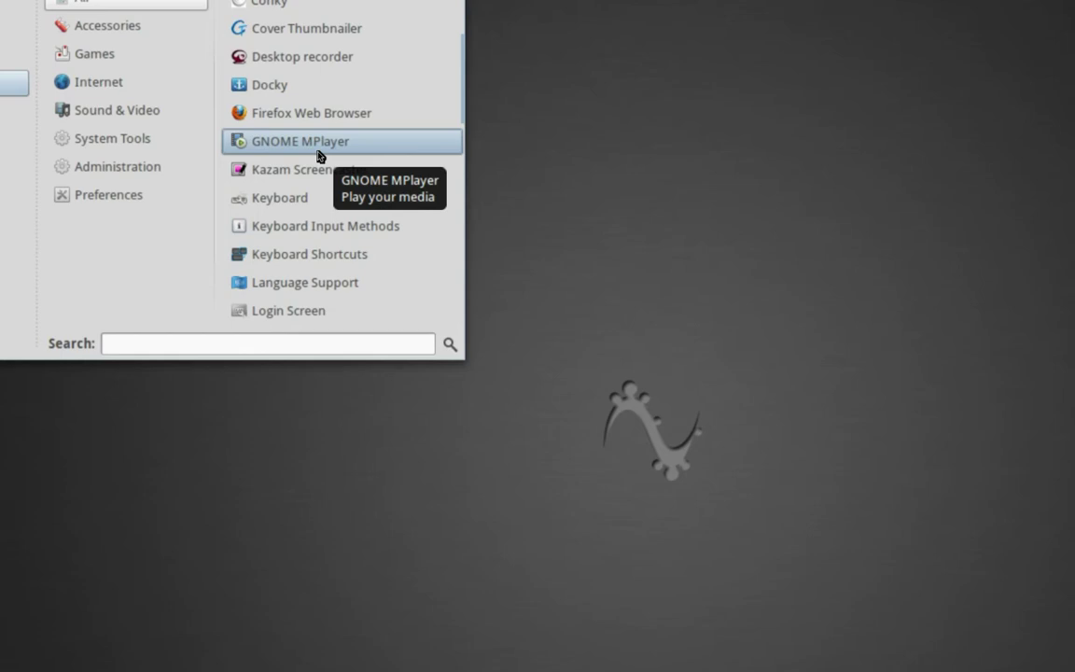
{"action": "scroll", "coordinate": [318, 155], "scroll_direction": "down", "scroll_amount": 2}
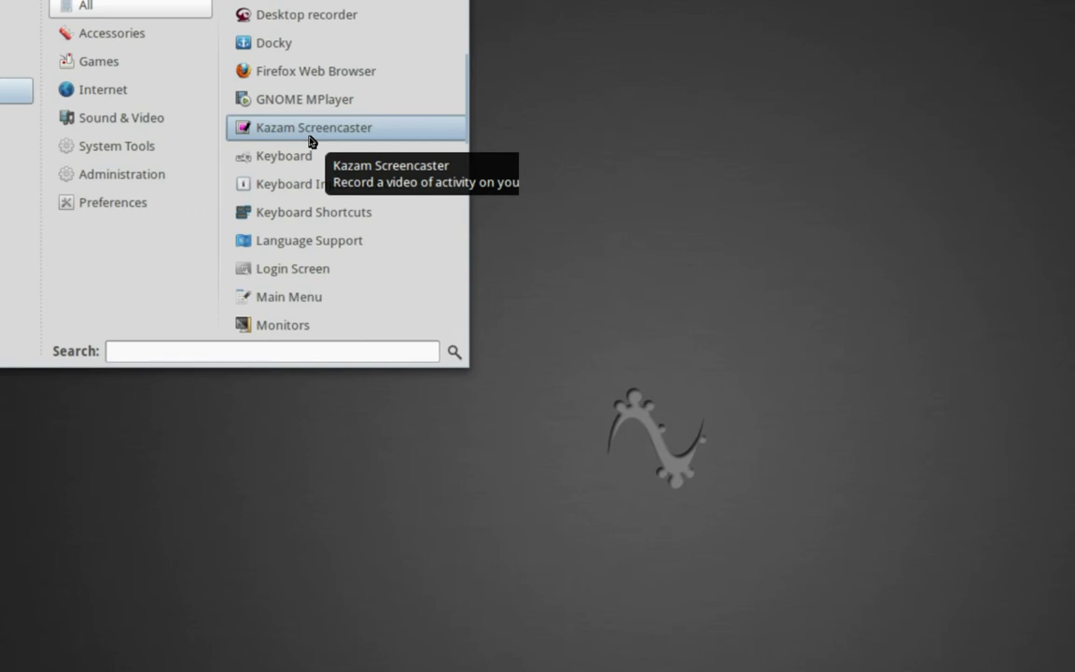
{"action": "scroll", "coordinate": [311, 144], "scroll_direction": "down", "scroll_amount": 2}
{"action": "scroll", "coordinate": [321, 159], "scroll_direction": "down", "scroll_amount": 2}
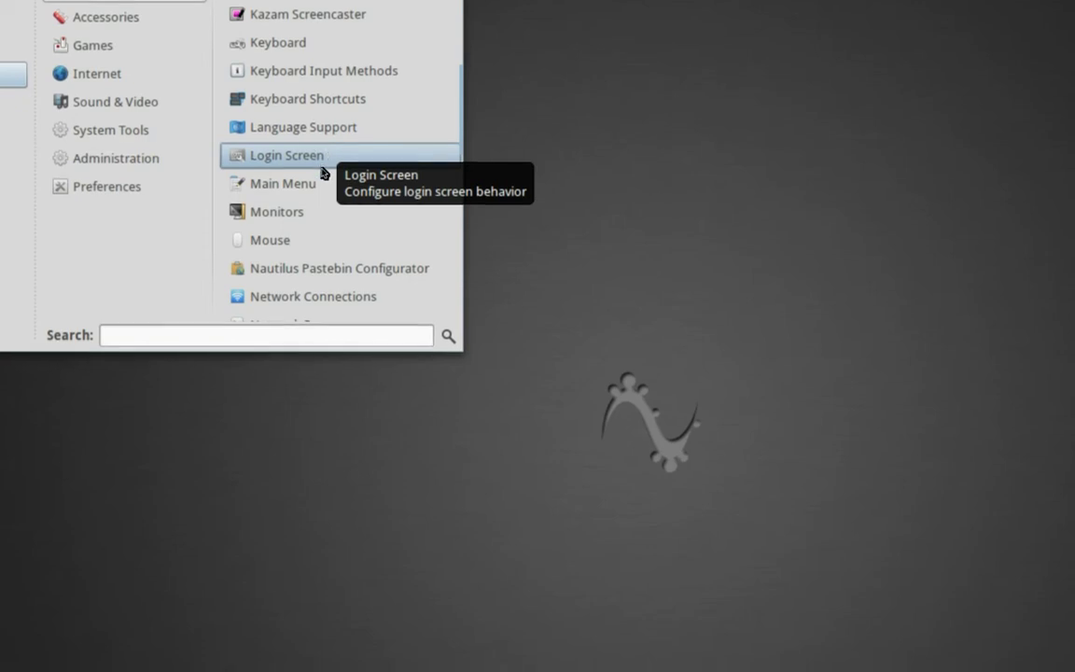
{"action": "scroll", "coordinate": [323, 166], "scroll_direction": "down", "scroll_amount": 4}
{"action": "scroll", "coordinate": [331, 190], "scroll_direction": "down", "scroll_amount": 3}
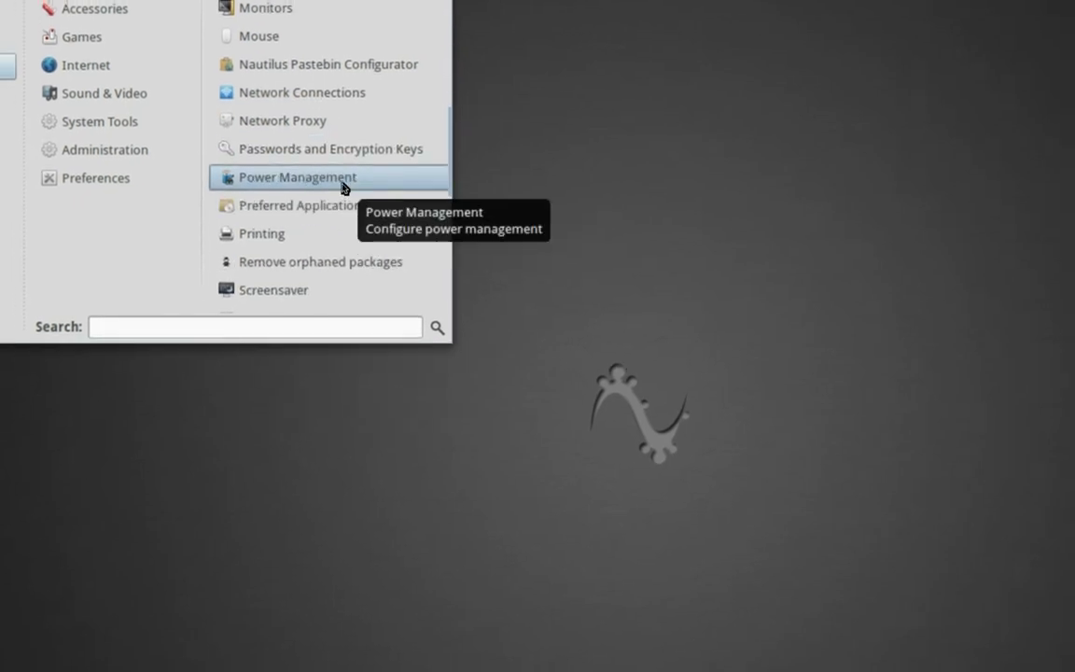
{"action": "scroll", "coordinate": [343, 189], "scroll_direction": "down", "scroll_amount": 3}
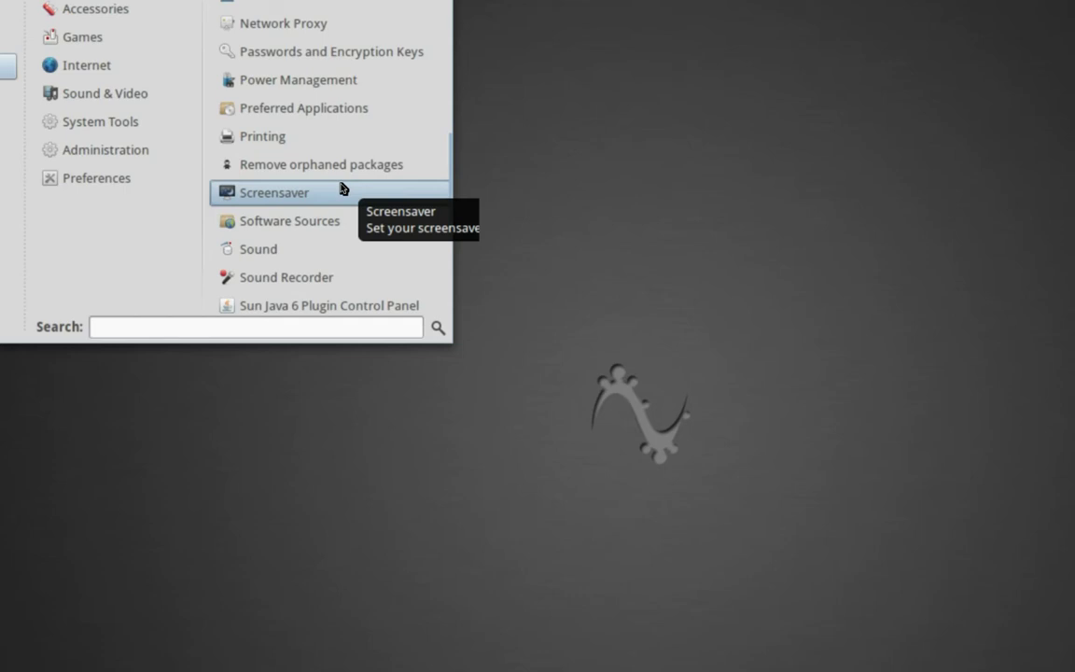
{"action": "scroll", "coordinate": [341, 188], "scroll_direction": "down", "scroll_amount": 3}
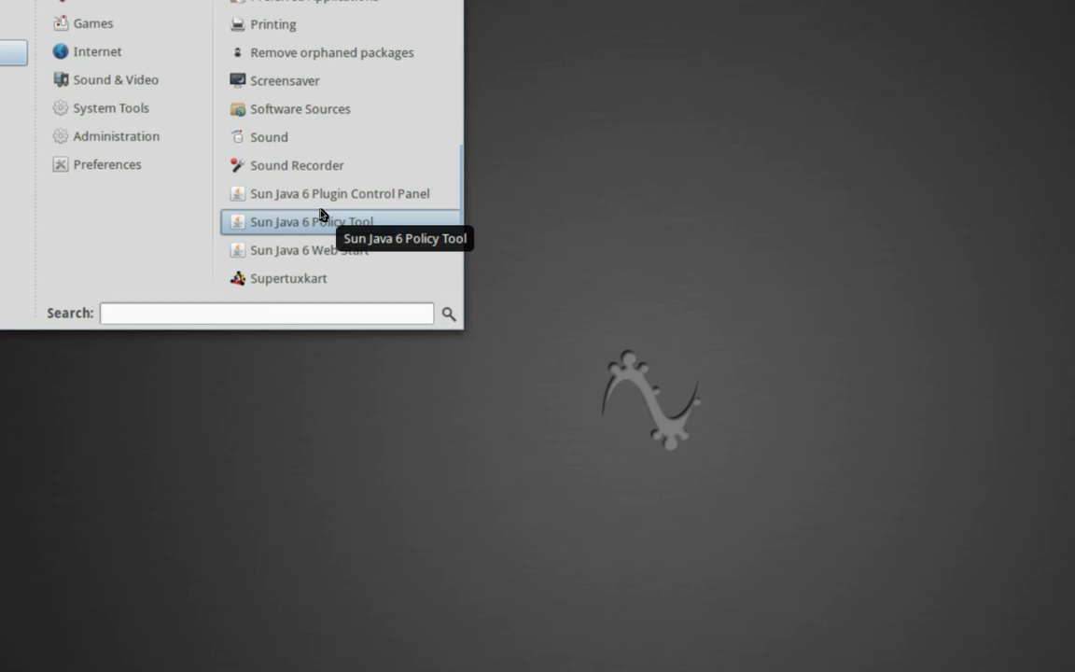
{"action": "scroll", "coordinate": [320, 214], "scroll_direction": "down", "scroll_amount": 2}
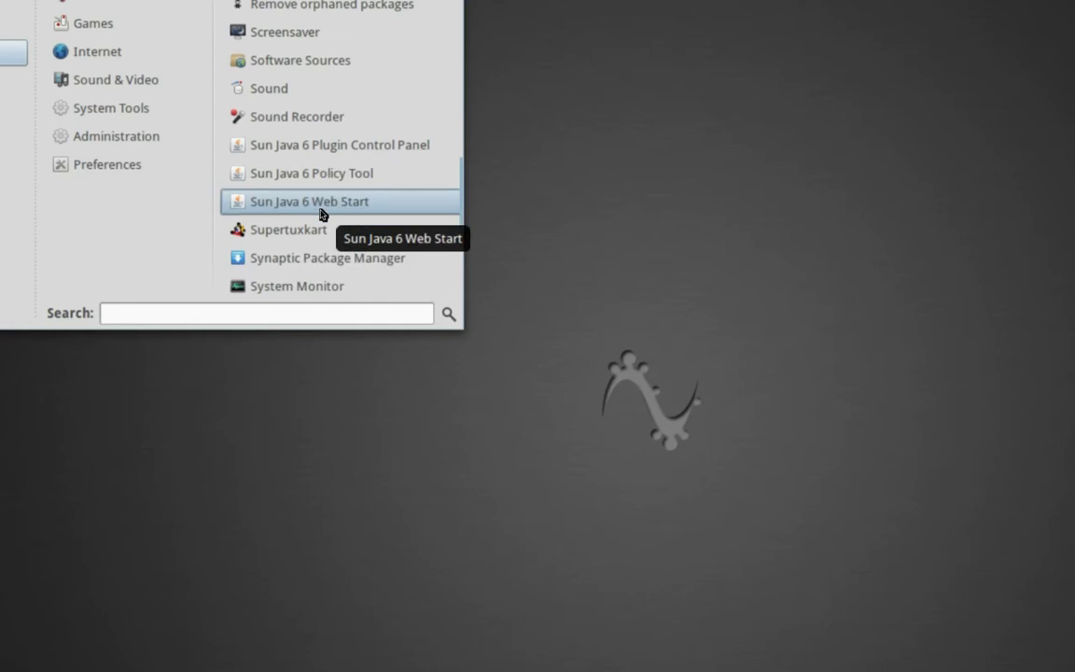
{"action": "scroll", "coordinate": [320, 213], "scroll_direction": "down", "scroll_amount": 2}
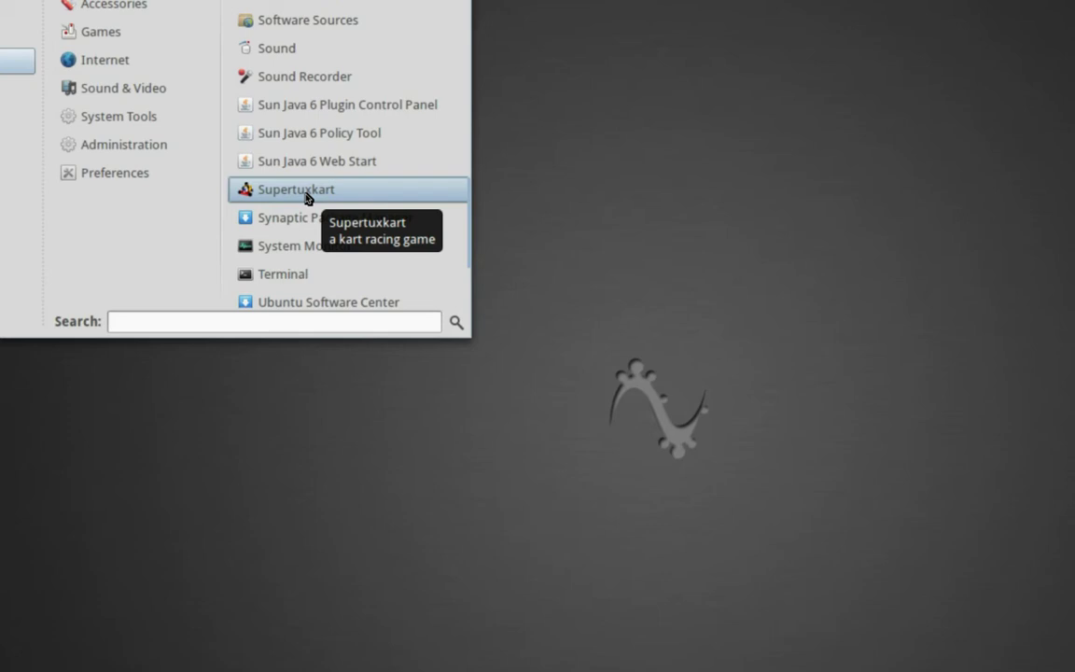
{"action": "scroll", "coordinate": [306, 198], "scroll_direction": "down", "scroll_amount": 2}
{"action": "scroll", "coordinate": [319, 198], "scroll_direction": "down", "scroll_amount": 2}
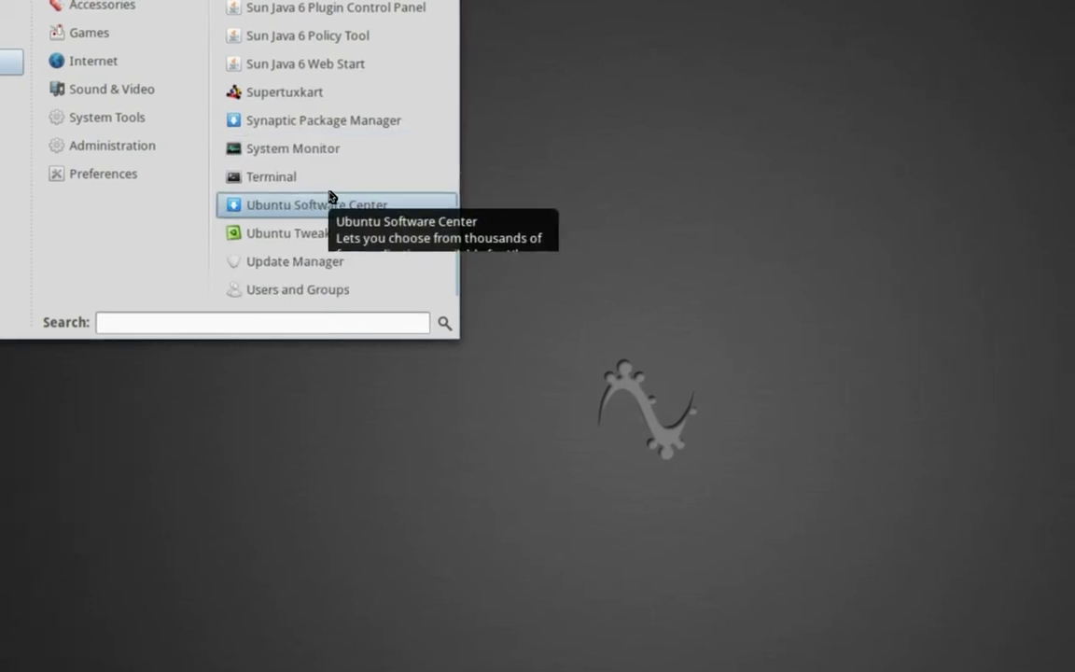
{"action": "scroll", "coordinate": [330, 195], "scroll_direction": "down", "scroll_amount": 2}
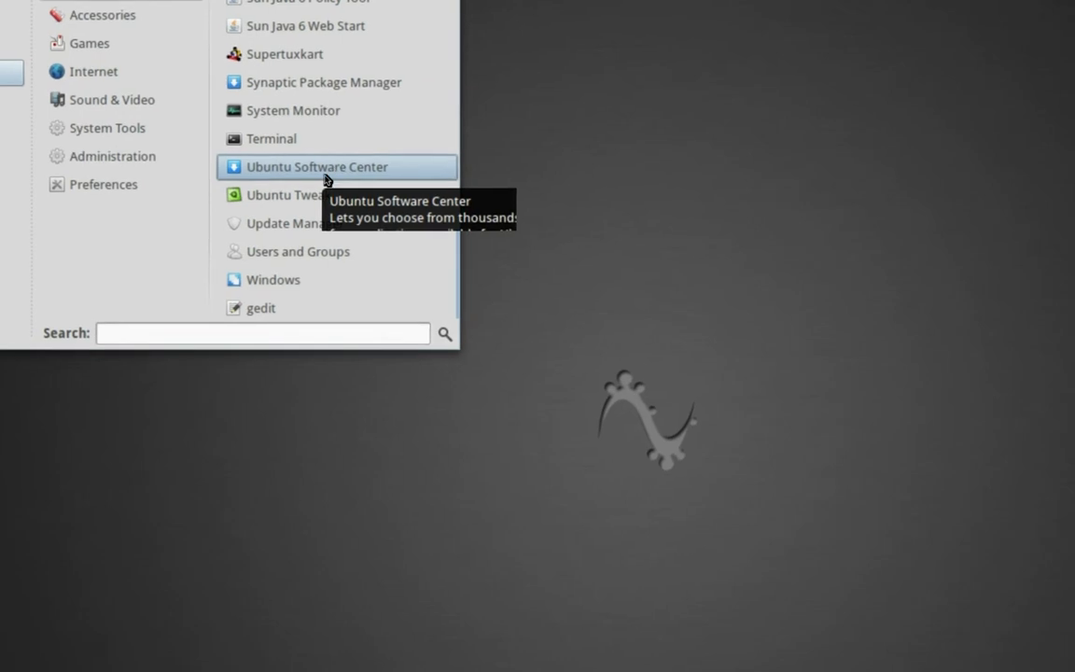
Look through the application categories, including Games, Internet and Sound & Video
{"action": "scroll", "coordinate": [298, 273], "scroll_direction": "up", "scroll_amount": 5}
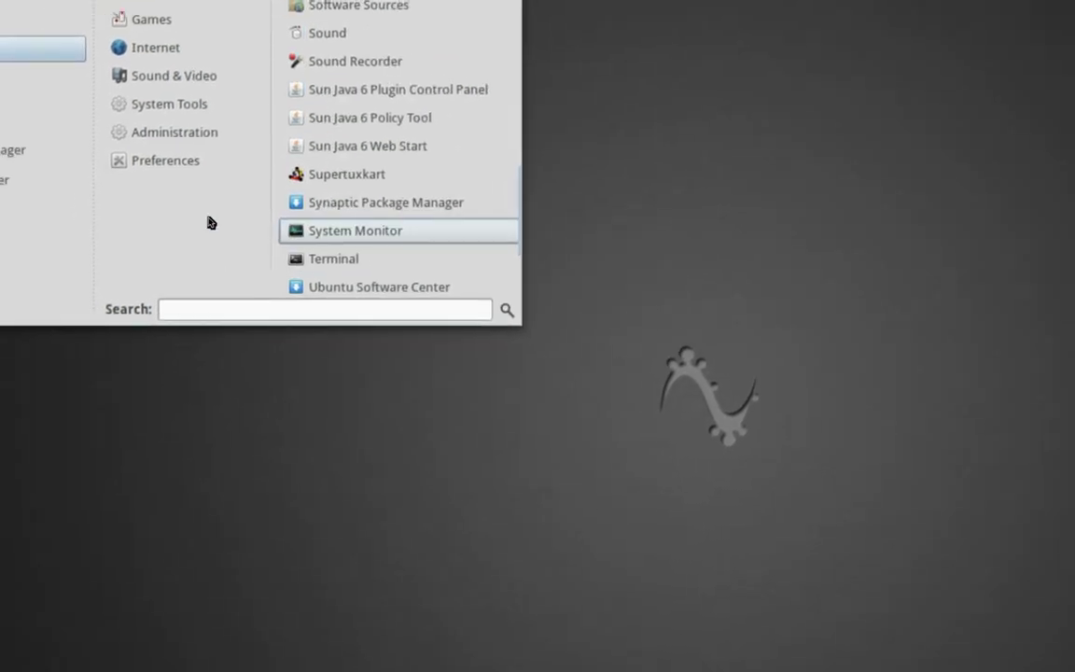
{"action": "mouse_move", "coordinate": [154, 51]}
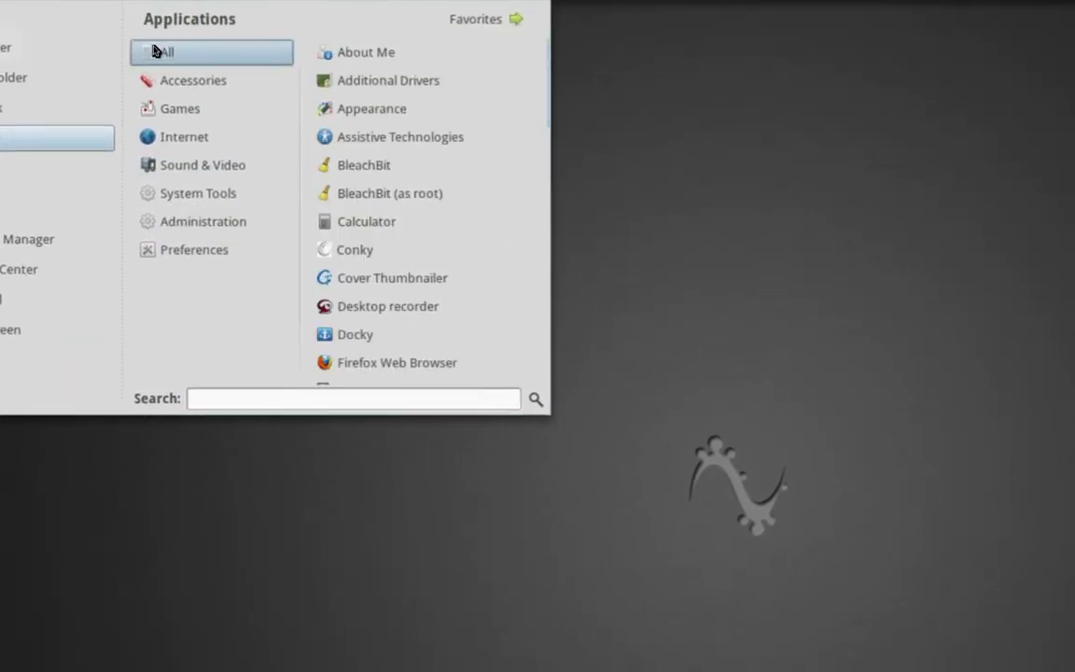
{"action": "mouse_move", "coordinate": [157, 108]}
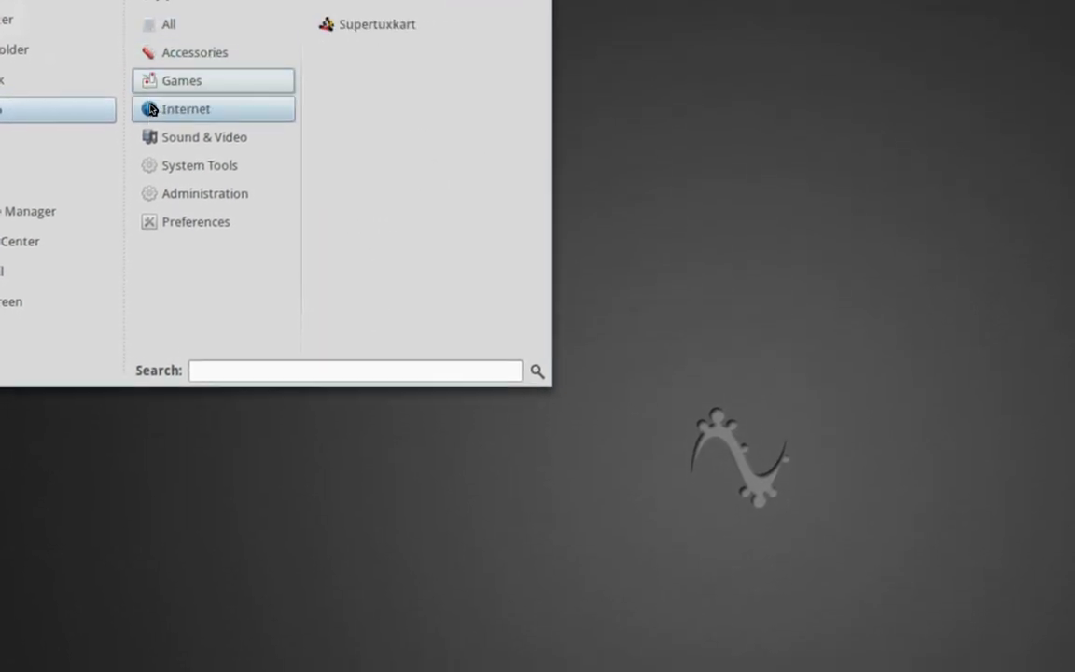
{"action": "mouse_move", "coordinate": [152, 136]}
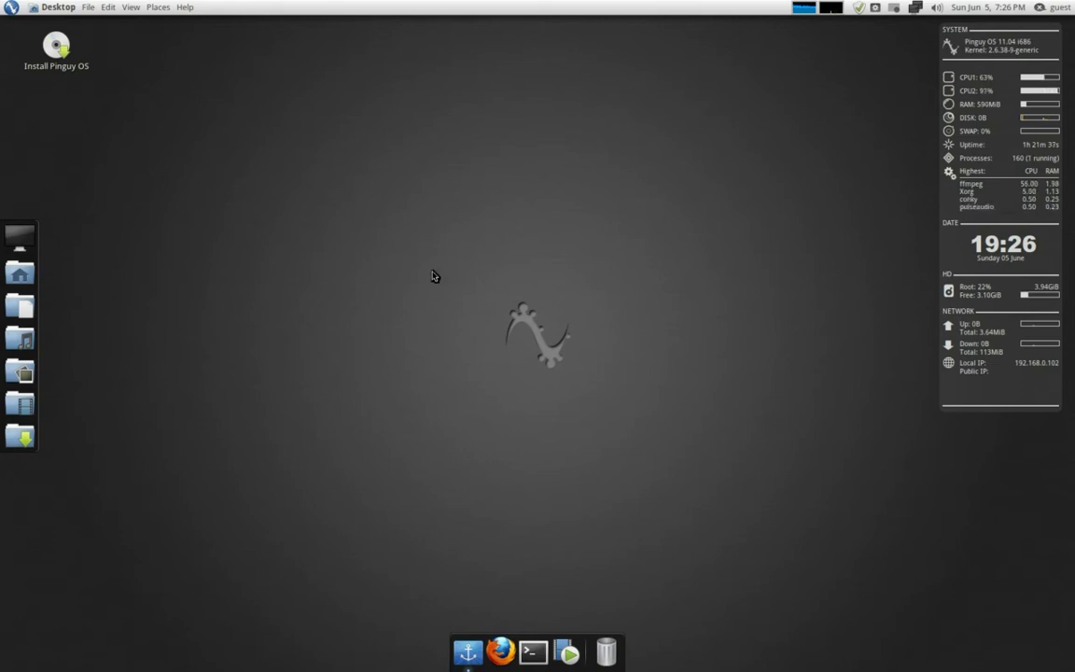
Open the home folder in a file manager window and shift the window slightly on the desktop
{"action": "left_click", "coordinate": [130, 8]}
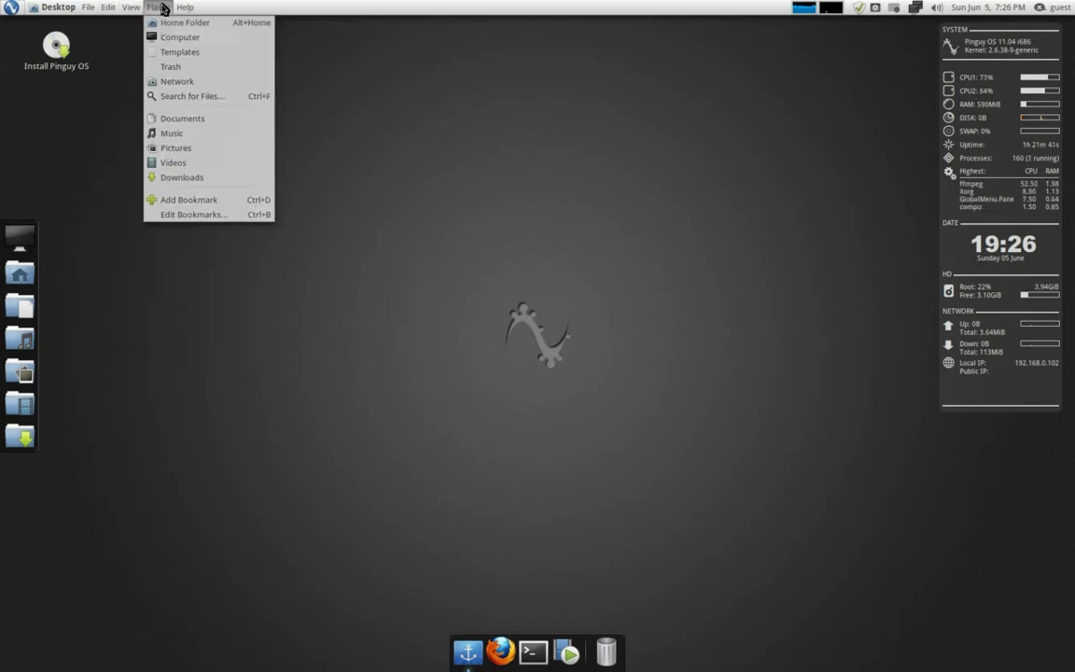
{"action": "left_click", "coordinate": [161, 28]}
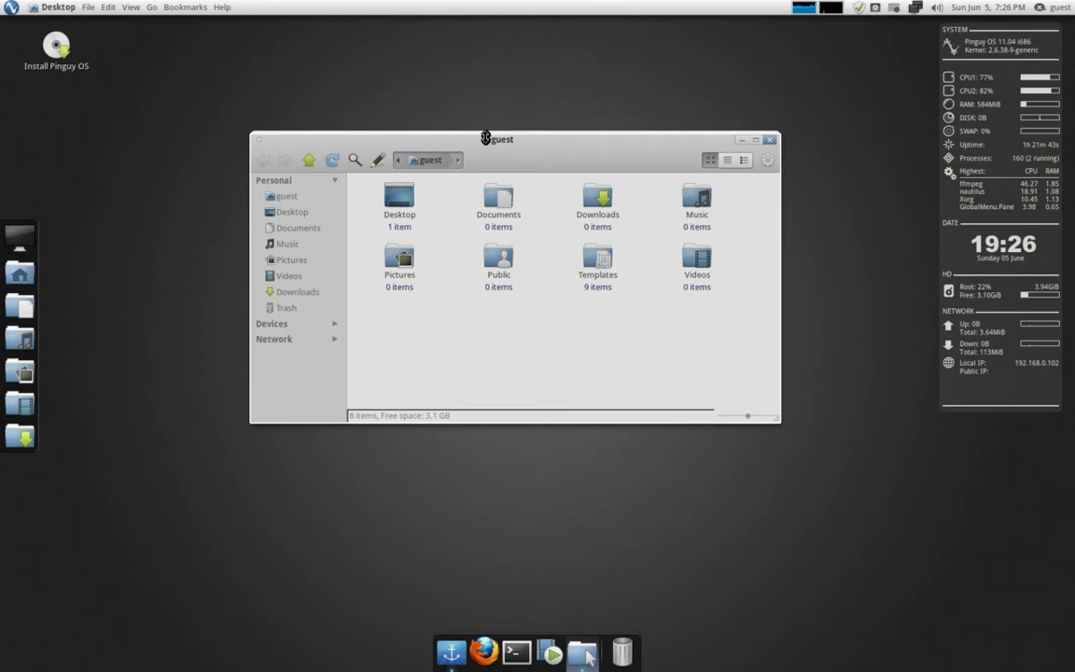
{"action": "left_click_drag", "start_coordinate": [493, 147], "coordinate": [502, 154]}
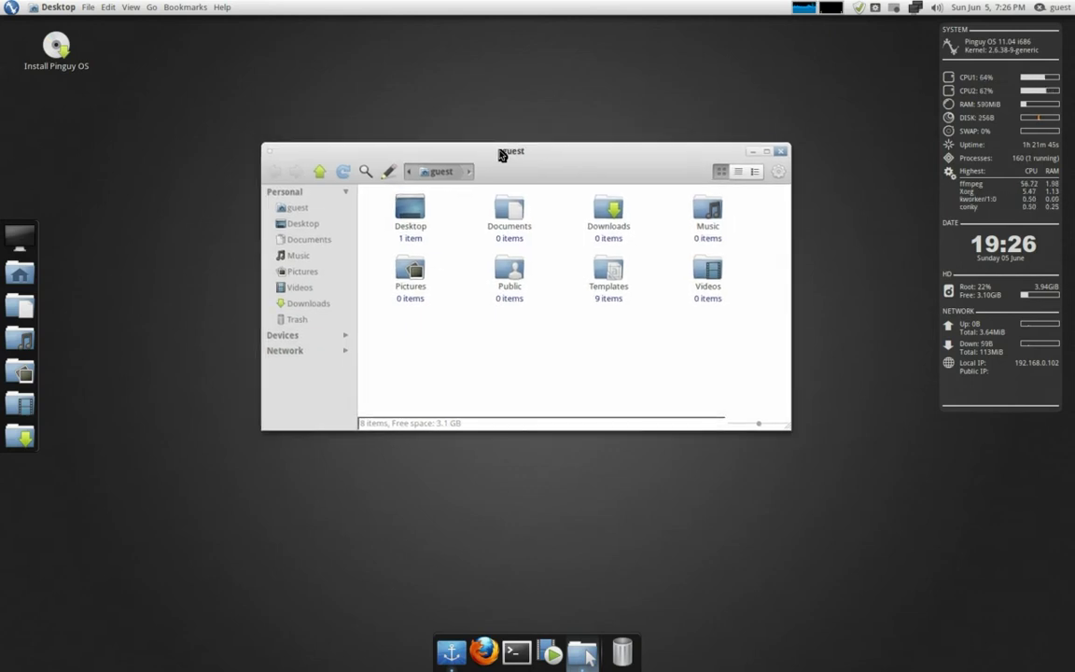
Examine the file and navigation commands the global menu offers while the home folder window is active
{"action": "left_click", "coordinate": [151, 6]}
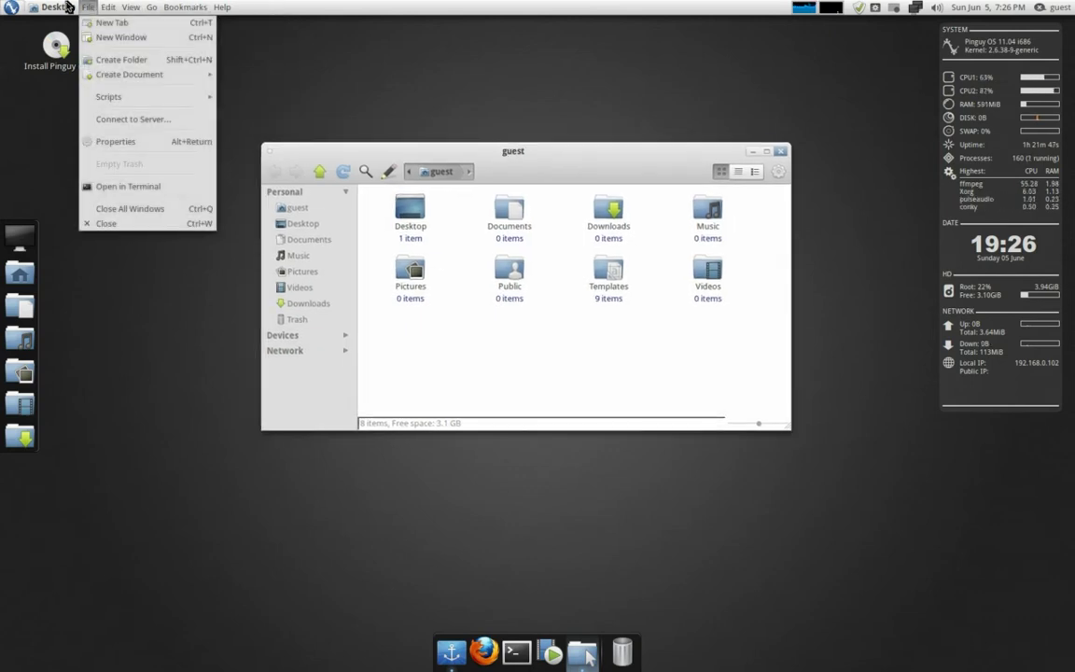
{"action": "left_click", "coordinate": [73, 7]}
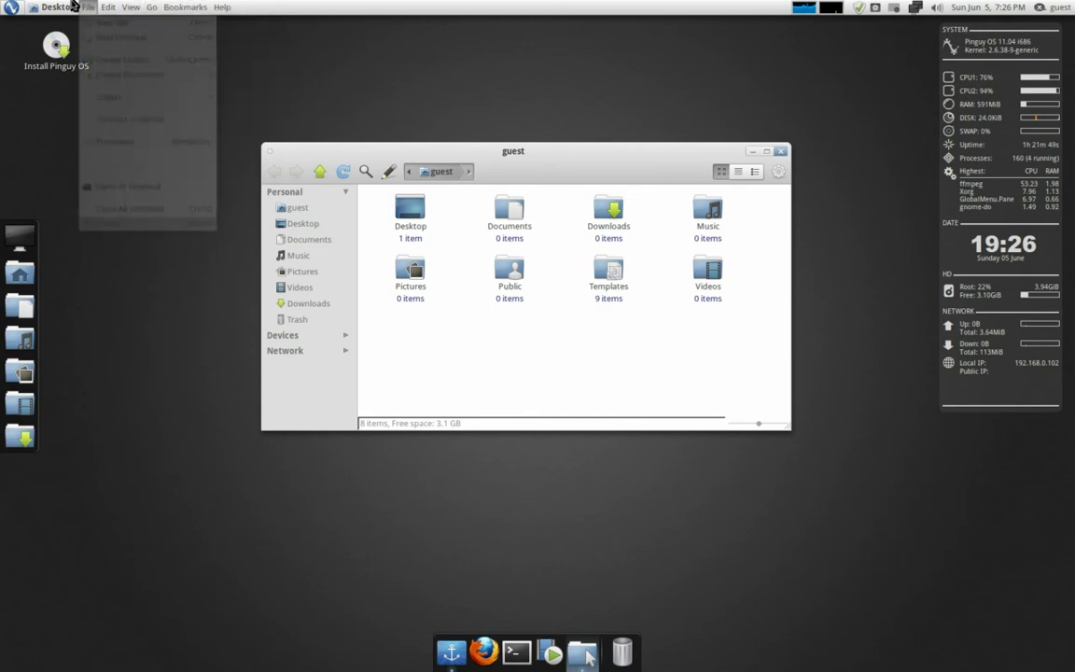
{"action": "mouse_move", "coordinate": [151, 6]}
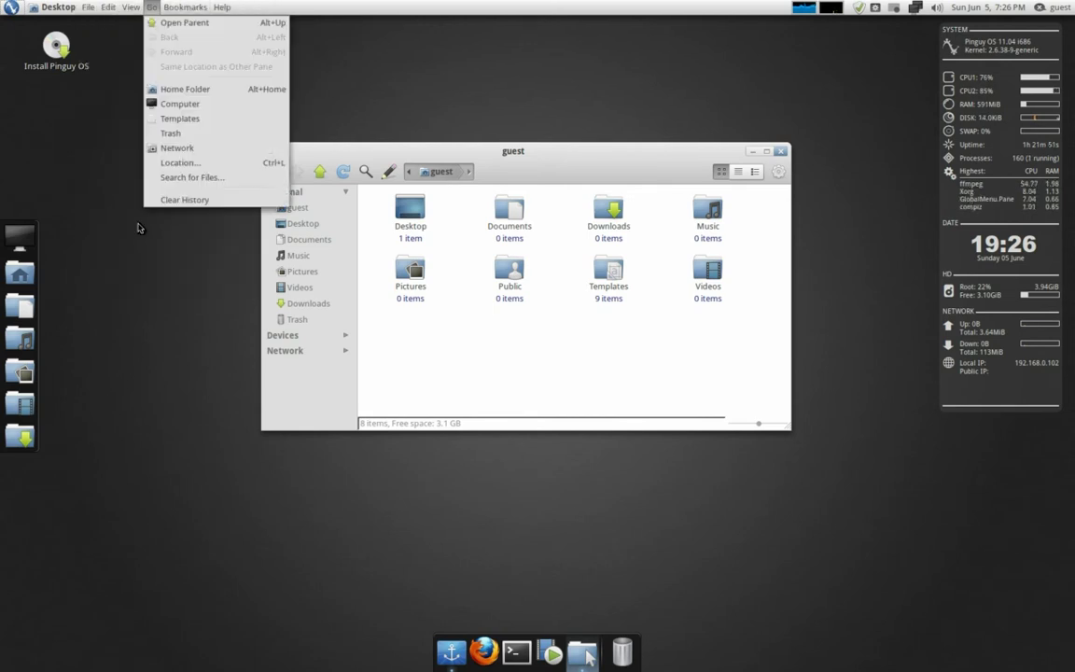
{"action": "left_click", "coordinate": [140, 227]}
Switch focus from the home folder window to the desktop and examine the desktop's own global menu entries
{"action": "left_click_drag", "start_coordinate": [357, 140], "coordinate": [381, 142]}
{"action": "left_click", "coordinate": [122, 23]}
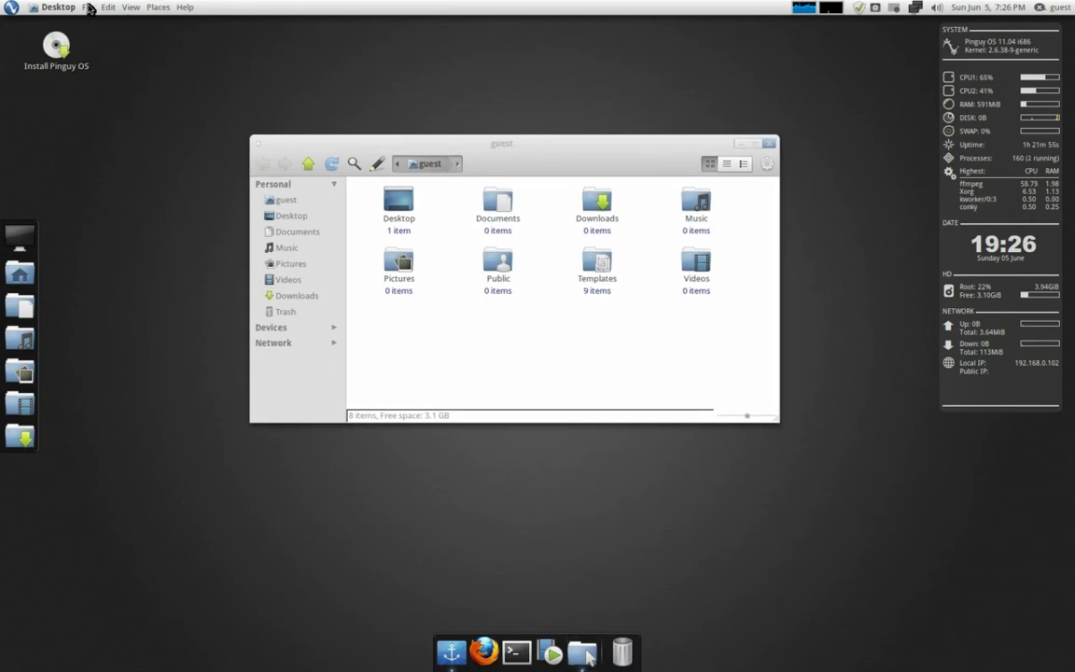
{"action": "left_click", "coordinate": [87, 8]}
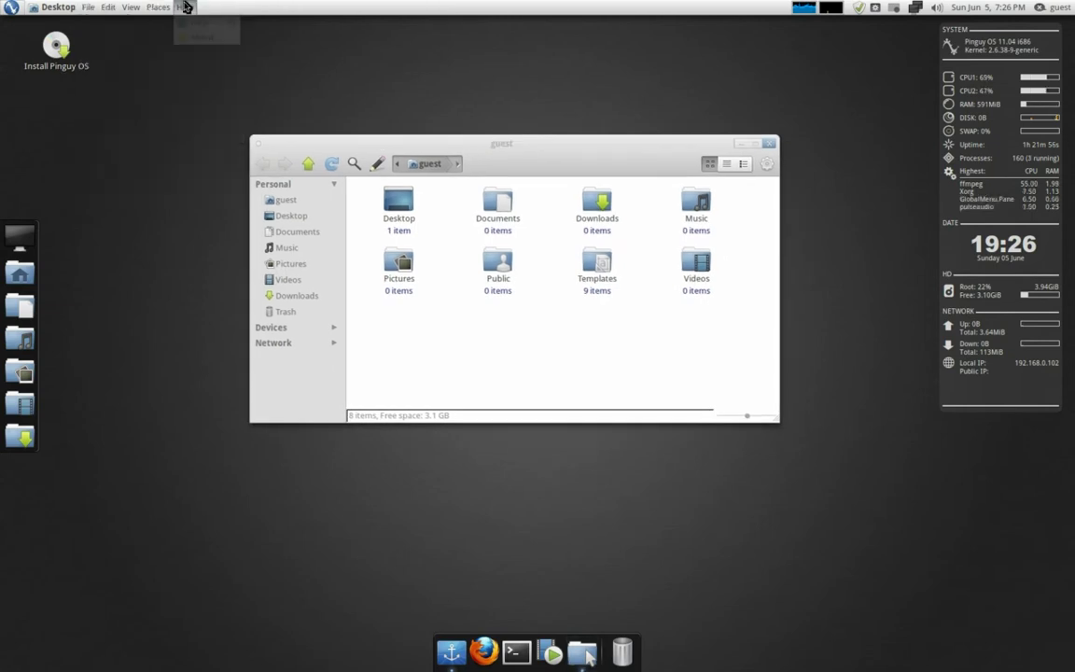
{"action": "left_click", "coordinate": [28, 7]}
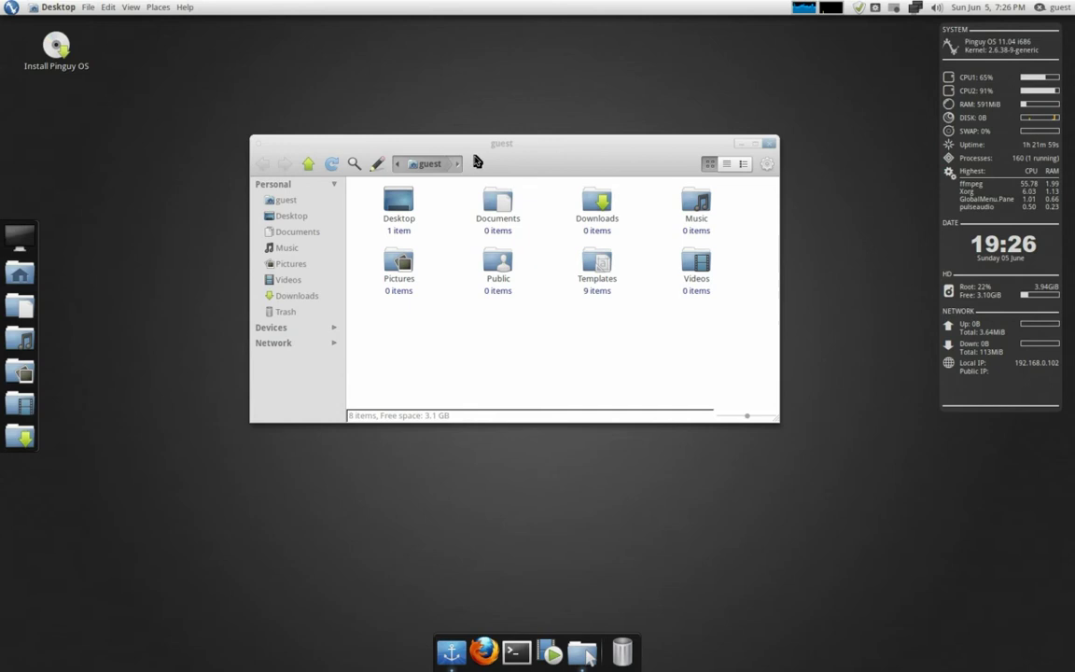
Bring focus back to the home folder window, widen it and move it lower on the desktop
{"action": "left_click_drag", "start_coordinate": [495, 145], "coordinate": [495, 157]}
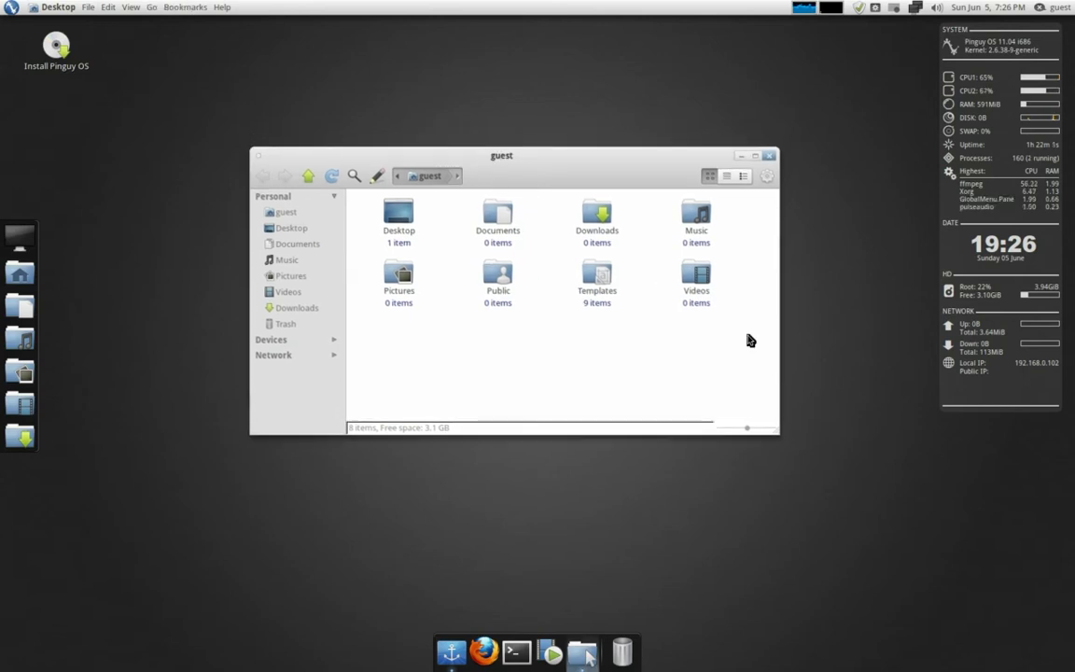
{"action": "left_click_drag", "start_coordinate": [778, 434], "coordinate": [850, 444]}
{"action": "left_click_drag", "start_coordinate": [640, 158], "coordinate": [608, 191]}
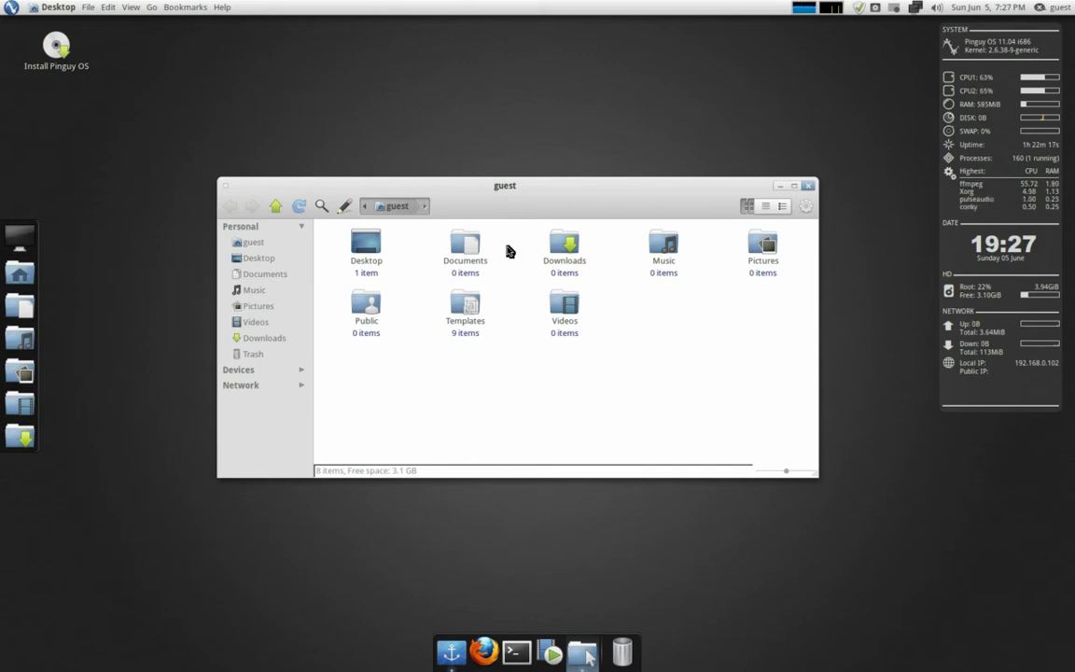
Enable the Clutterflow display for the home folder
{"action": "left_click", "coordinate": [130, 6]}
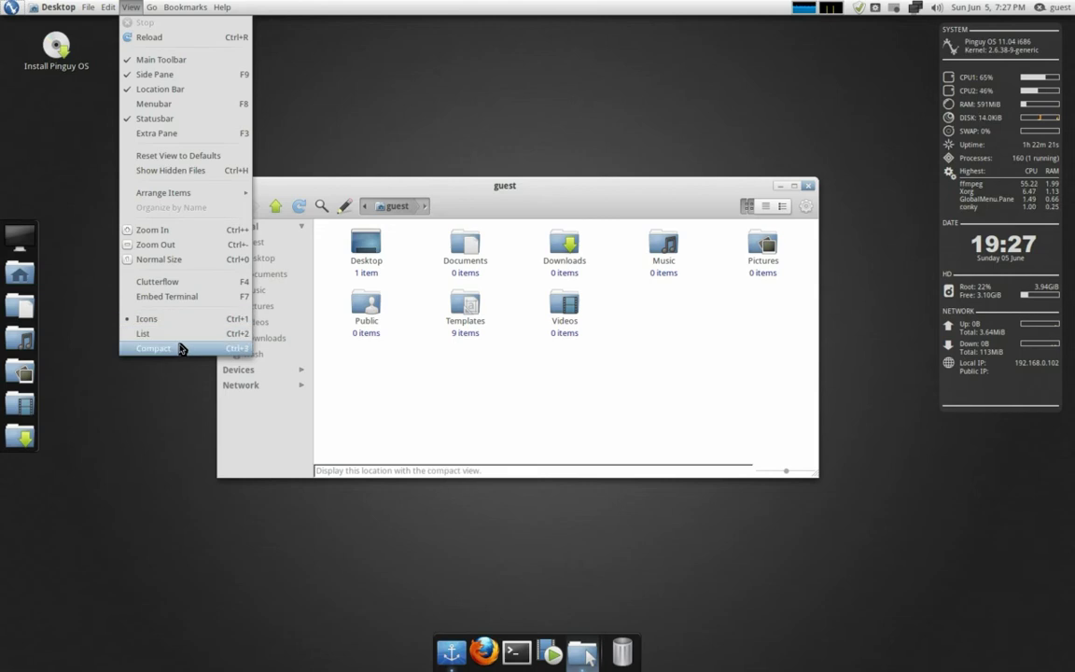
{"action": "left_click", "coordinate": [169, 283]}
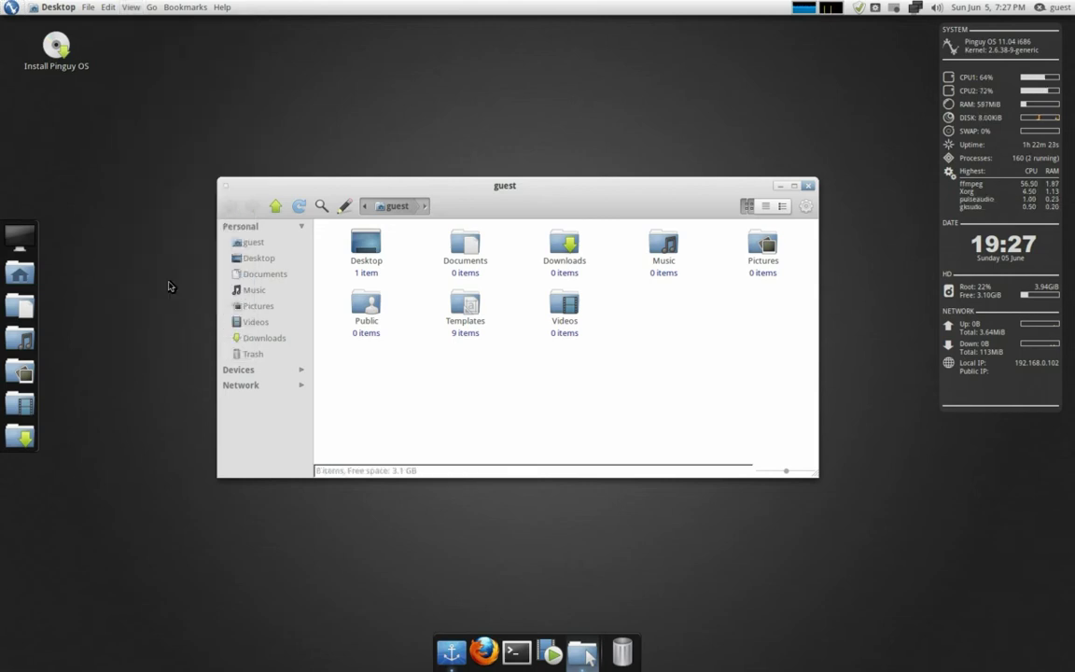
Turn off the Clutterflow display for the home folder, move its window up slightly and close it
{"action": "left_click", "coordinate": [131, 8]}
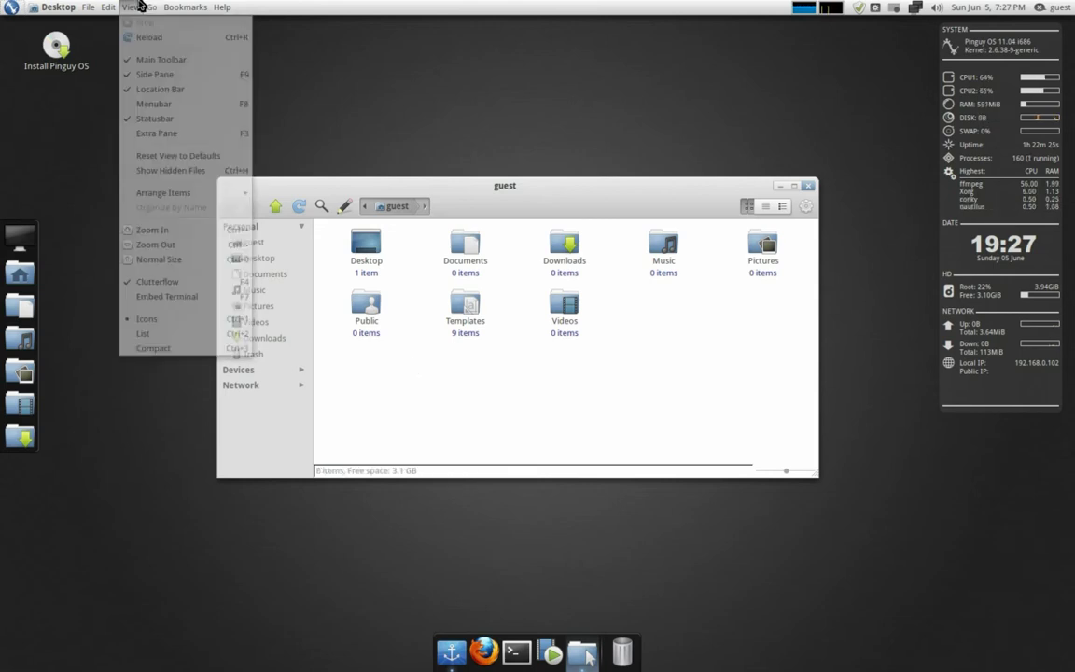
{"action": "left_click", "coordinate": [165, 284]}
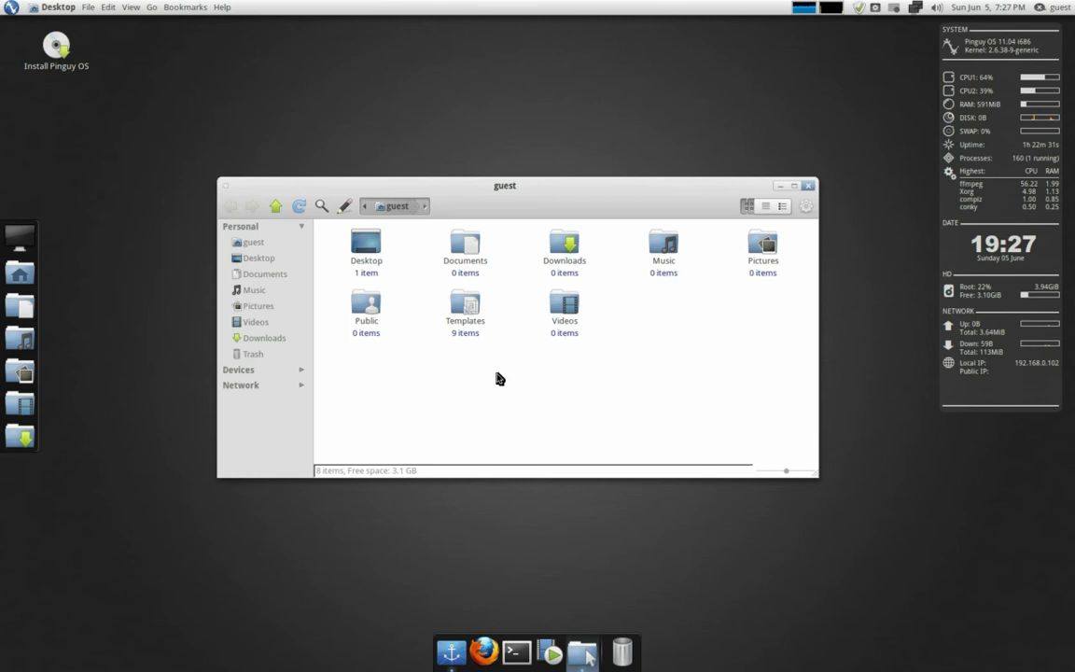
{"action": "left_click_drag", "start_coordinate": [485, 186], "coordinate": [443, 141]}
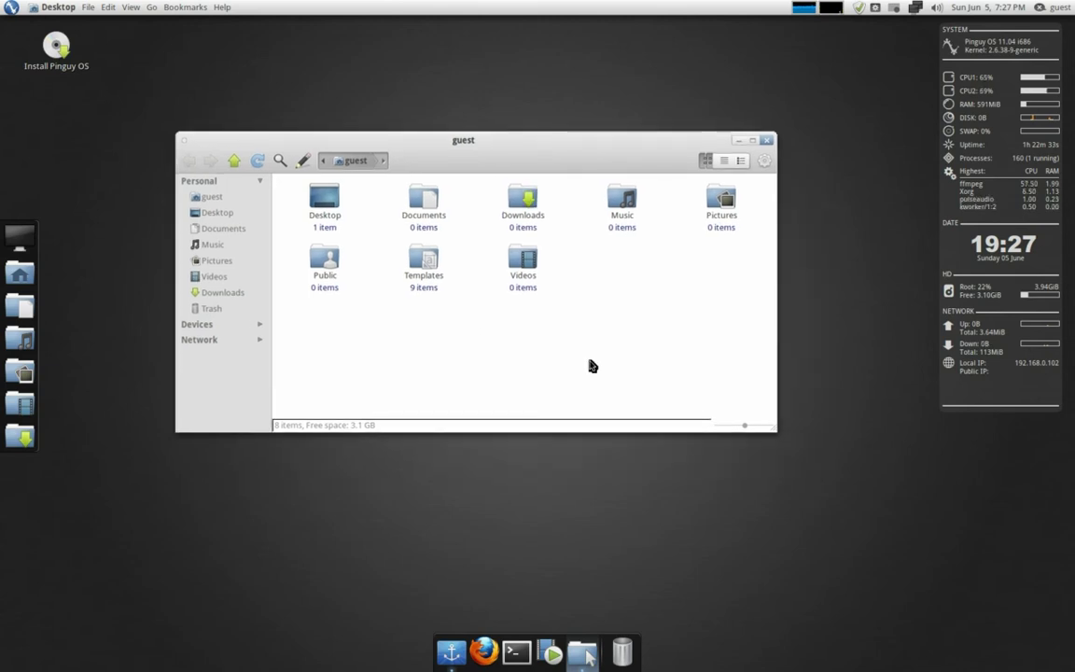
{"action": "left_click", "coordinate": [765, 140]}
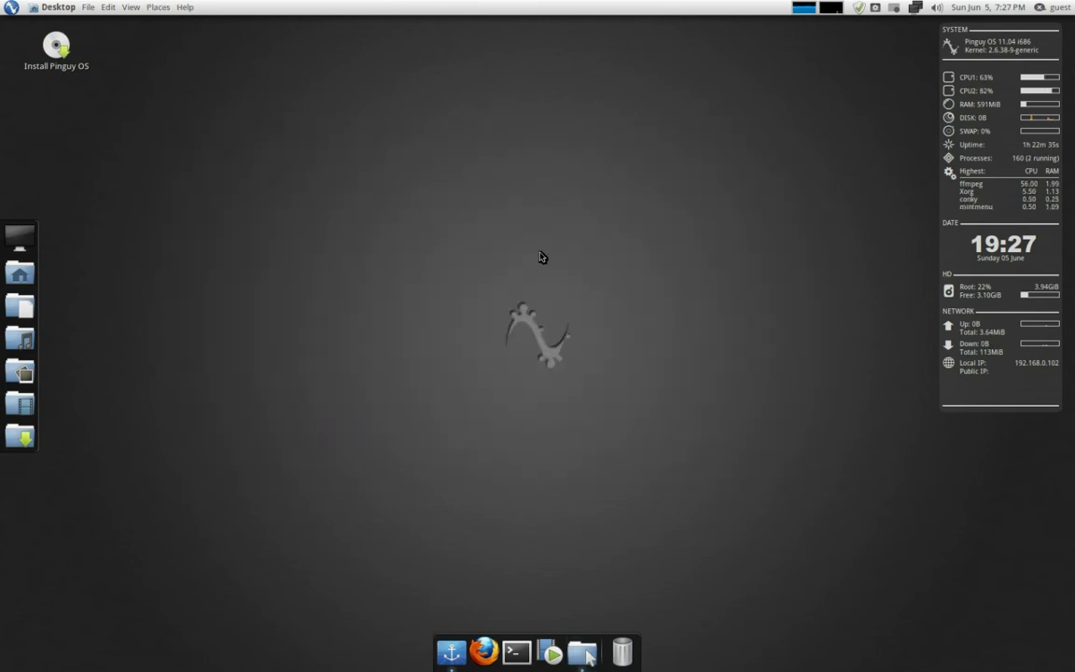
Open the desktop's background settings, switch to the theme settings and bring up the customization options for the PinguyOS theme
{"action": "right_click", "coordinate": [377, 187]}
{"action": "left_click", "coordinate": [457, 362]}
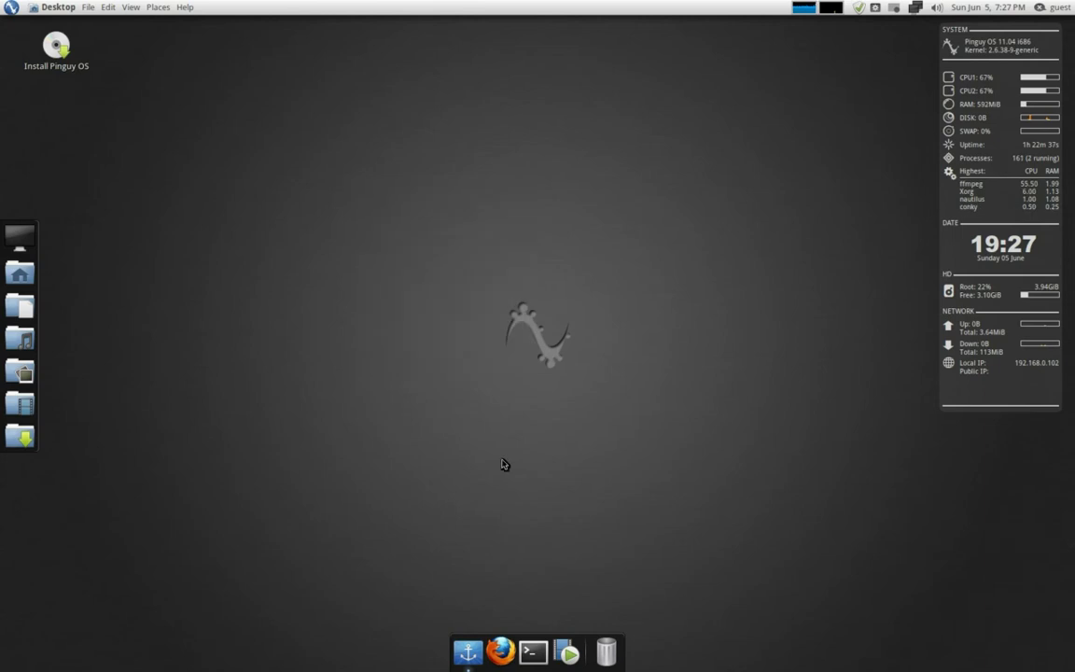
{"action": "left_click_drag", "start_coordinate": [504, 174], "coordinate": [474, 183]}
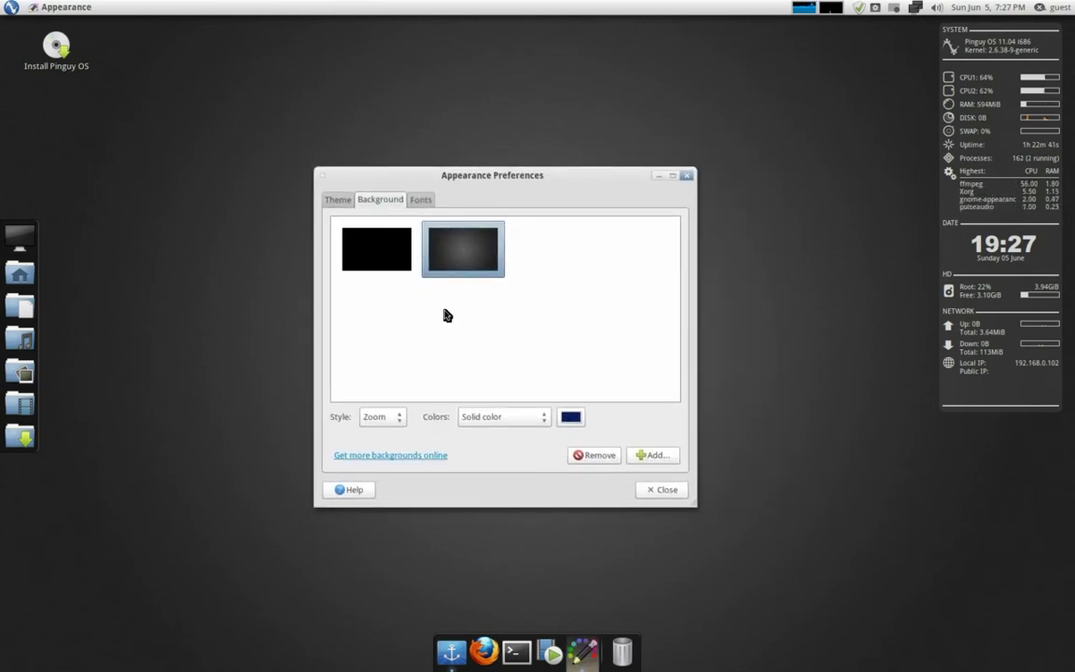
{"action": "left_click", "coordinate": [338, 199]}
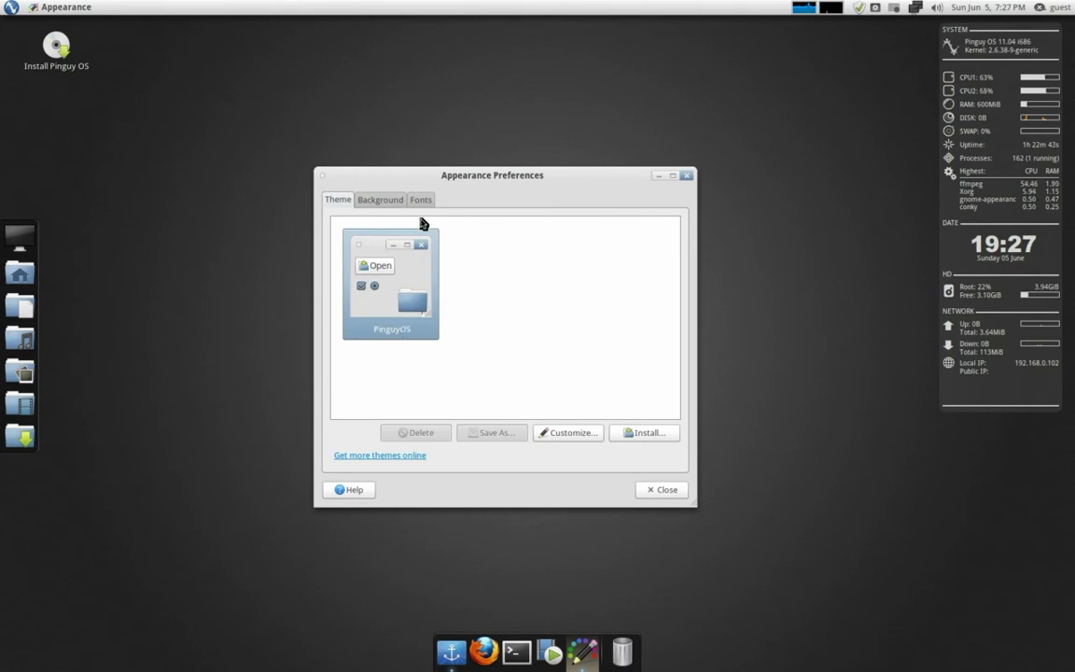
{"action": "left_click", "coordinate": [564, 433]}
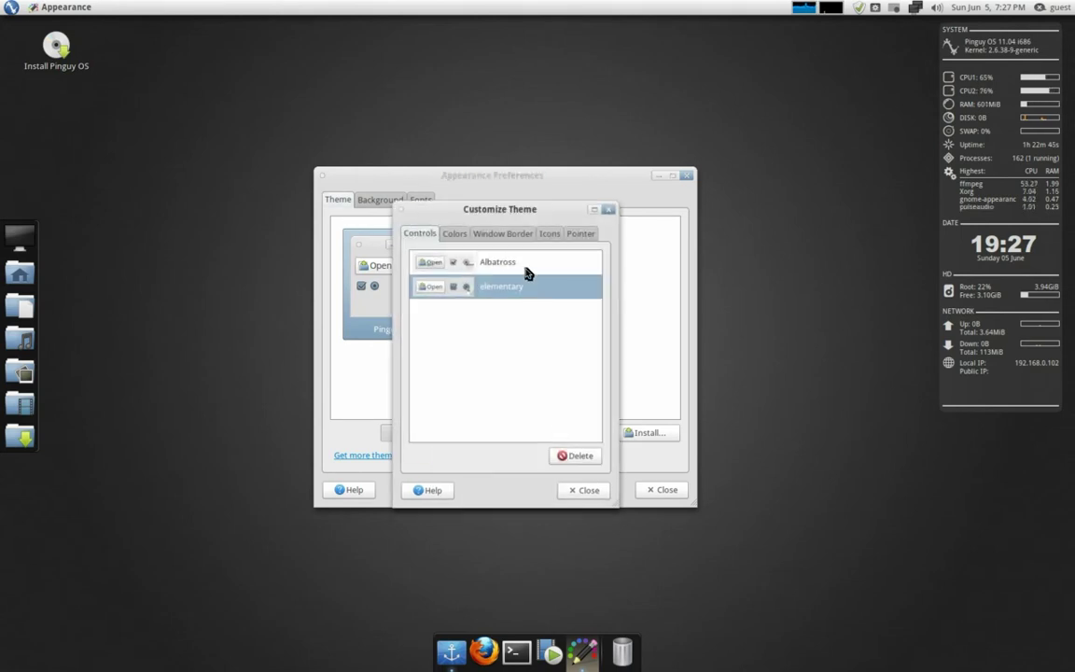
Examine the theme's colour, window border, icon and pointer options, and close the theme customization dialog
{"action": "left_click", "coordinate": [455, 233]}
{"action": "left_click", "coordinate": [502, 235]}
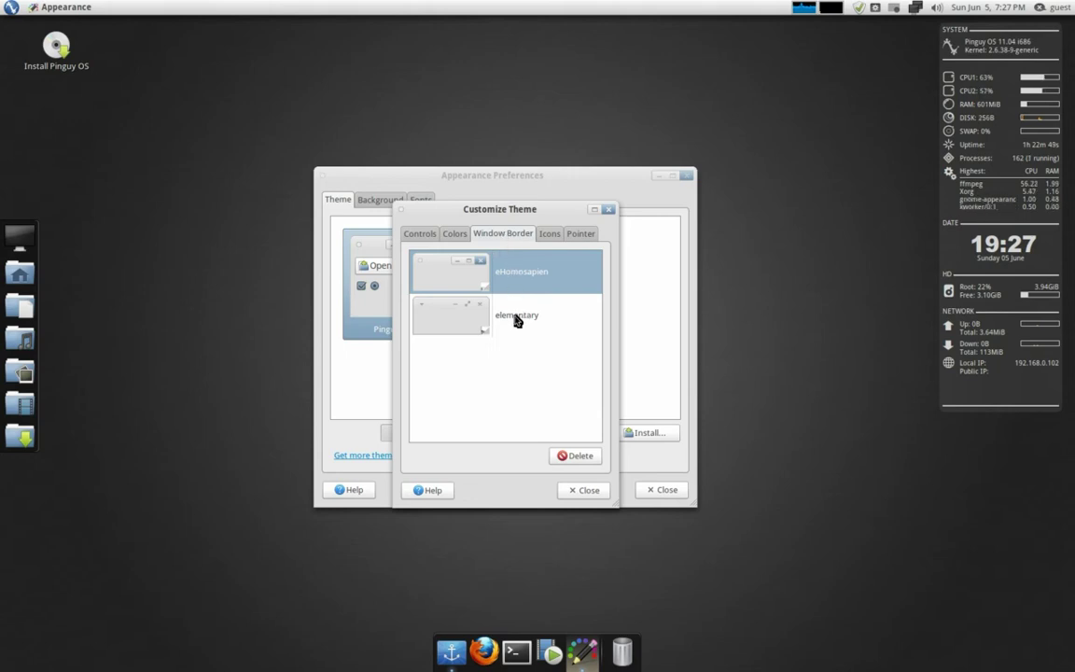
{"action": "left_click", "coordinate": [548, 234]}
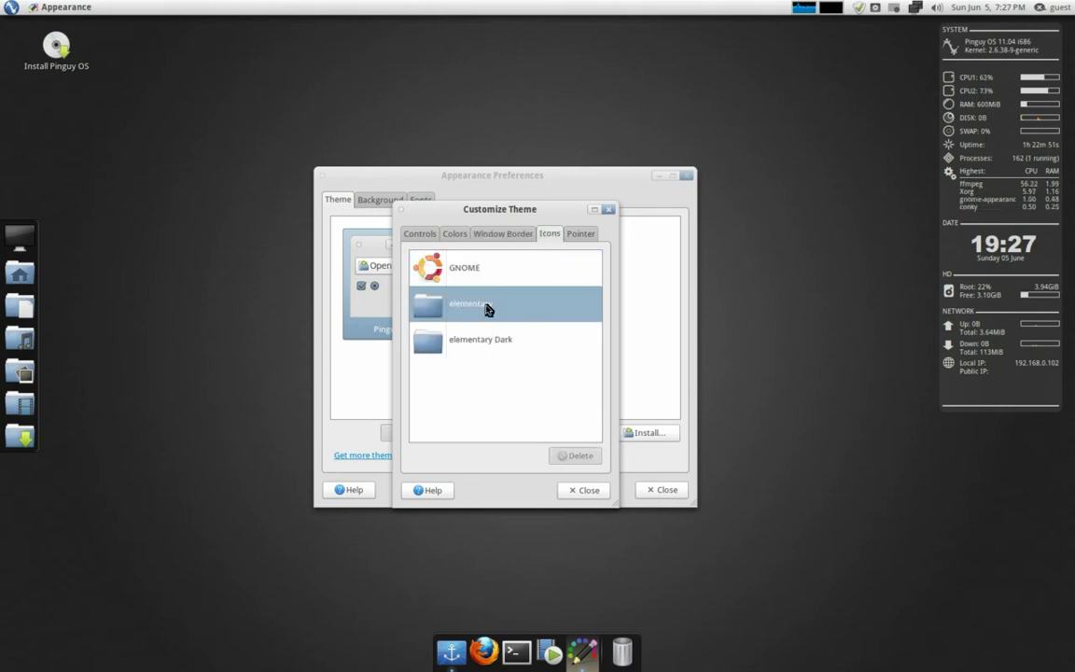
{"action": "left_click", "coordinate": [580, 234]}
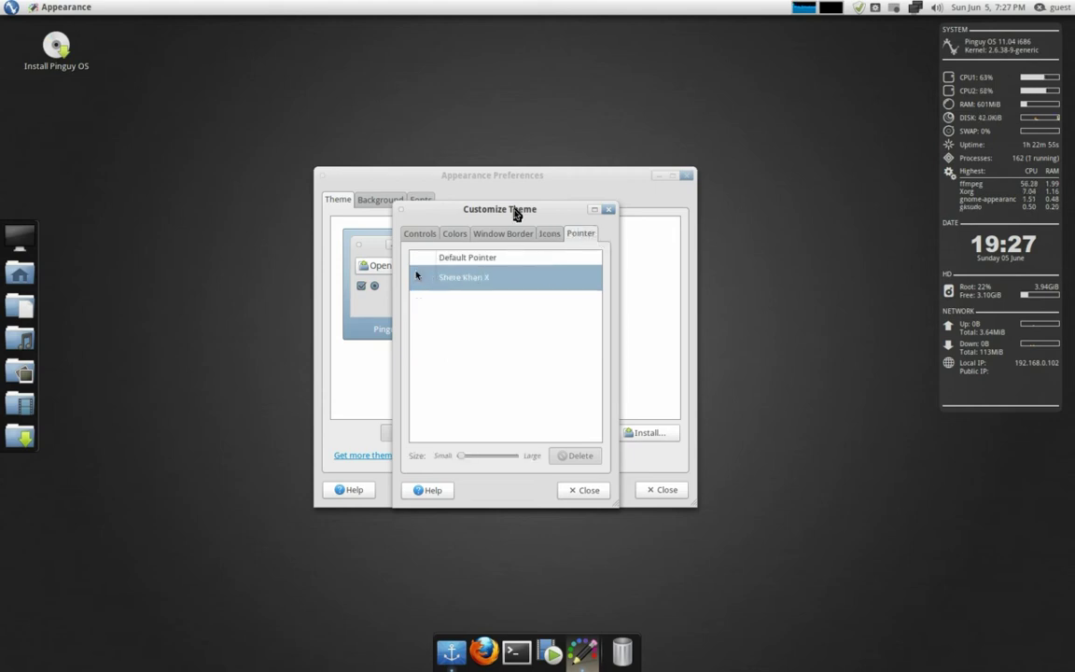
{"action": "left_click_drag", "start_coordinate": [520, 210], "coordinate": [484, 183]}
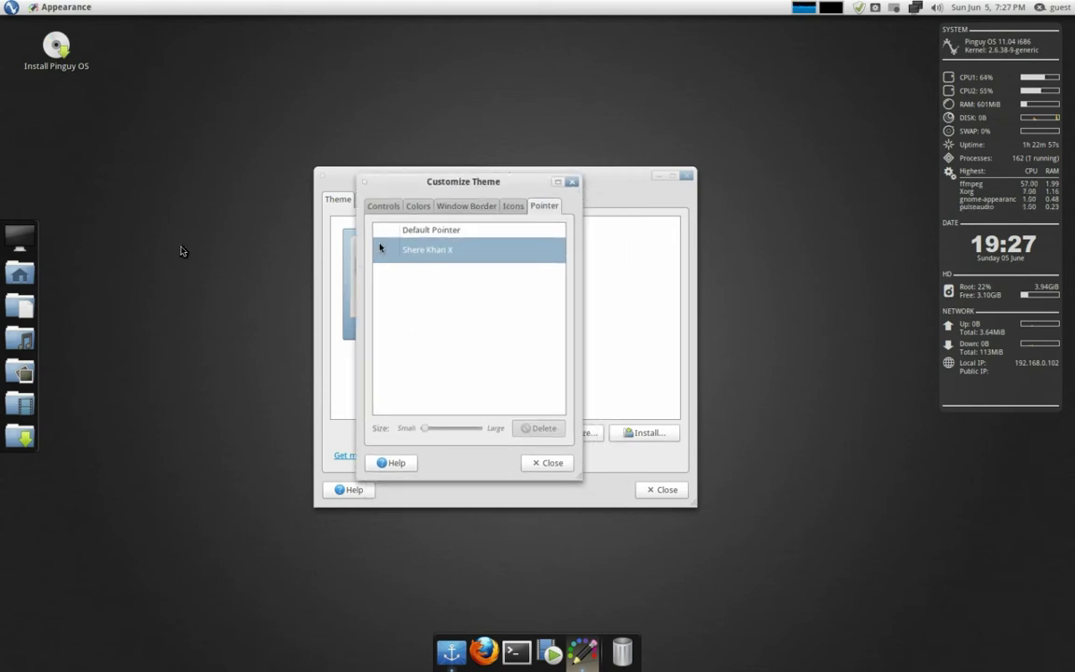
{"action": "left_click", "coordinate": [571, 181]}
Reposition the Appearance Preferences window on the desktop and close it
{"action": "left_click_drag", "start_coordinate": [691, 182], "coordinate": [546, 179]}
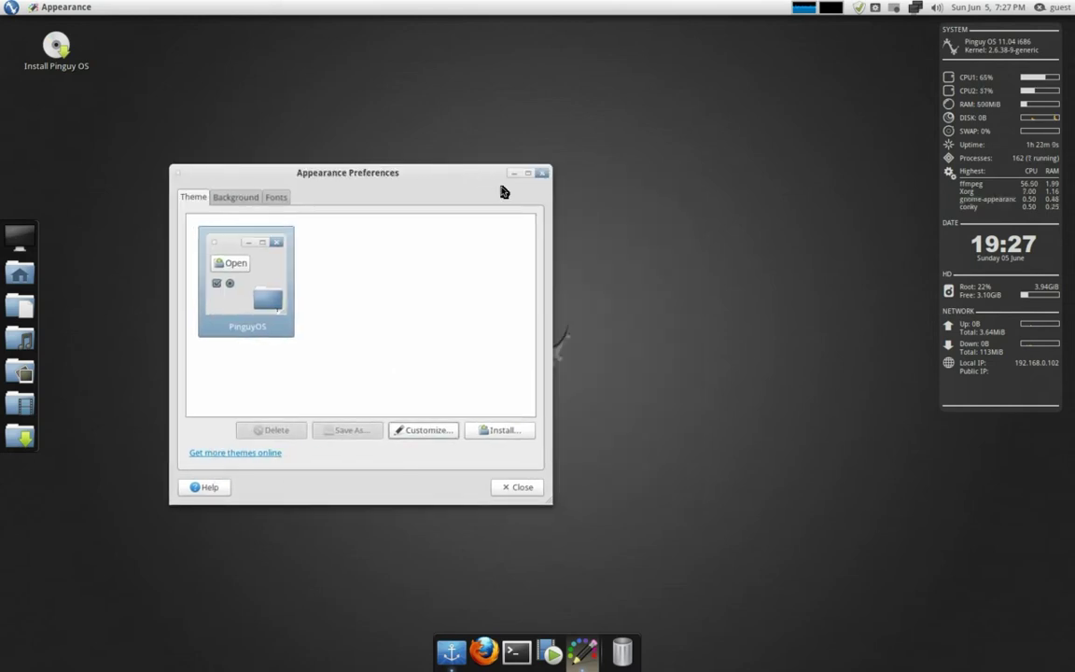
{"action": "left_click_drag", "start_coordinate": [444, 174], "coordinate": [541, 169]}
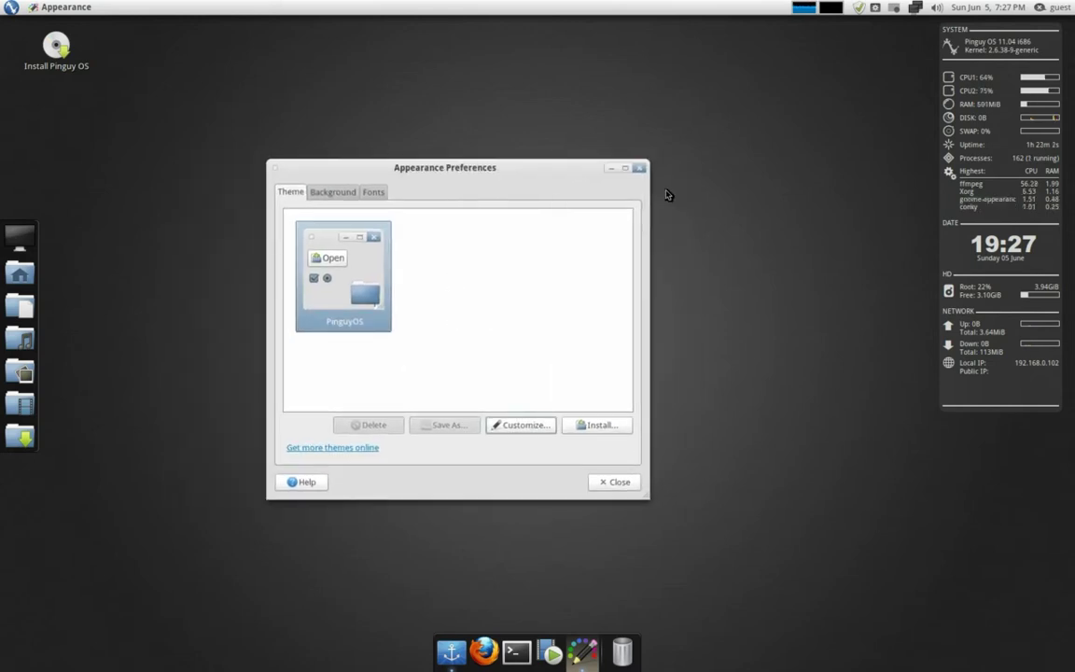
{"action": "left_click", "coordinate": [638, 167]}
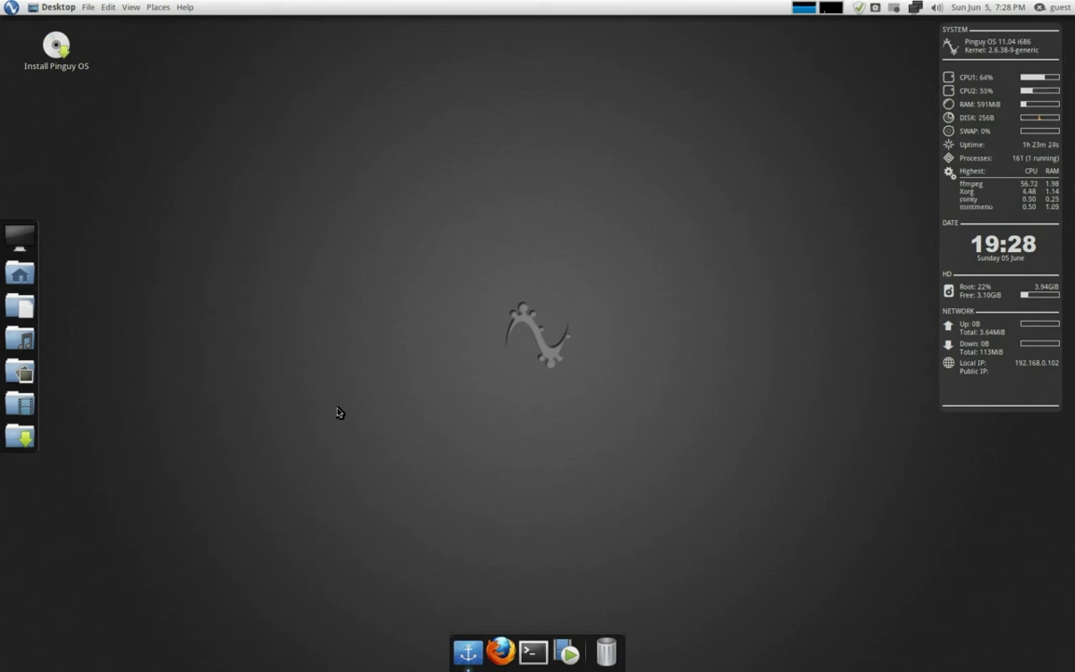
Launch Supertuxkart from the Games category and move its window to the middle of the desktop
{"action": "key", "text": "super"}
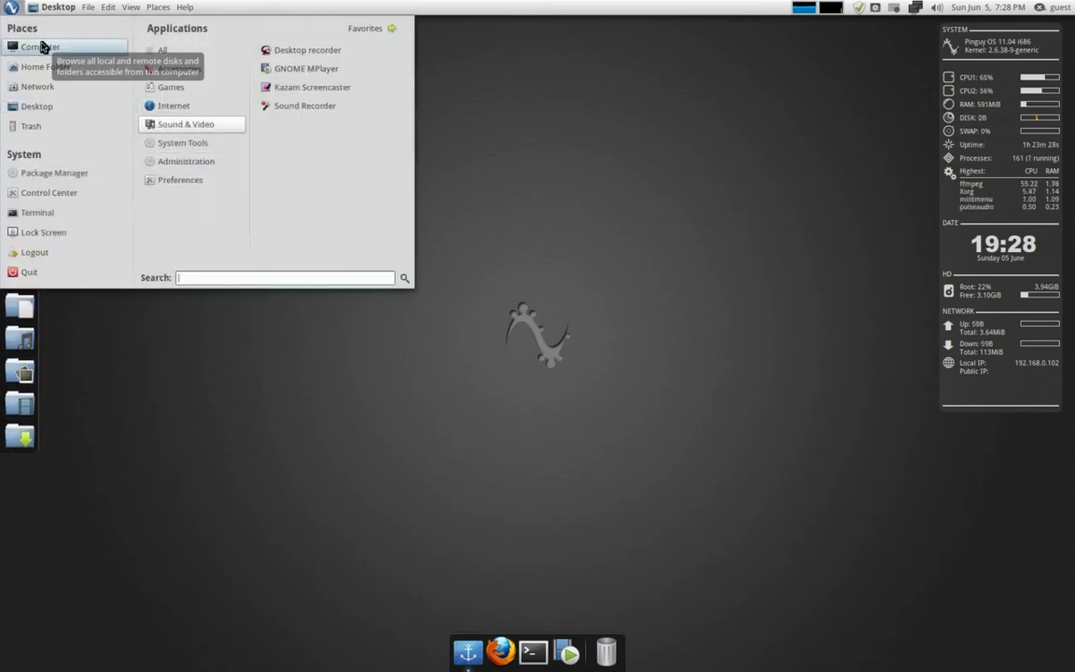
{"action": "key", "text": "super"}
{"action": "key", "text": "super"}
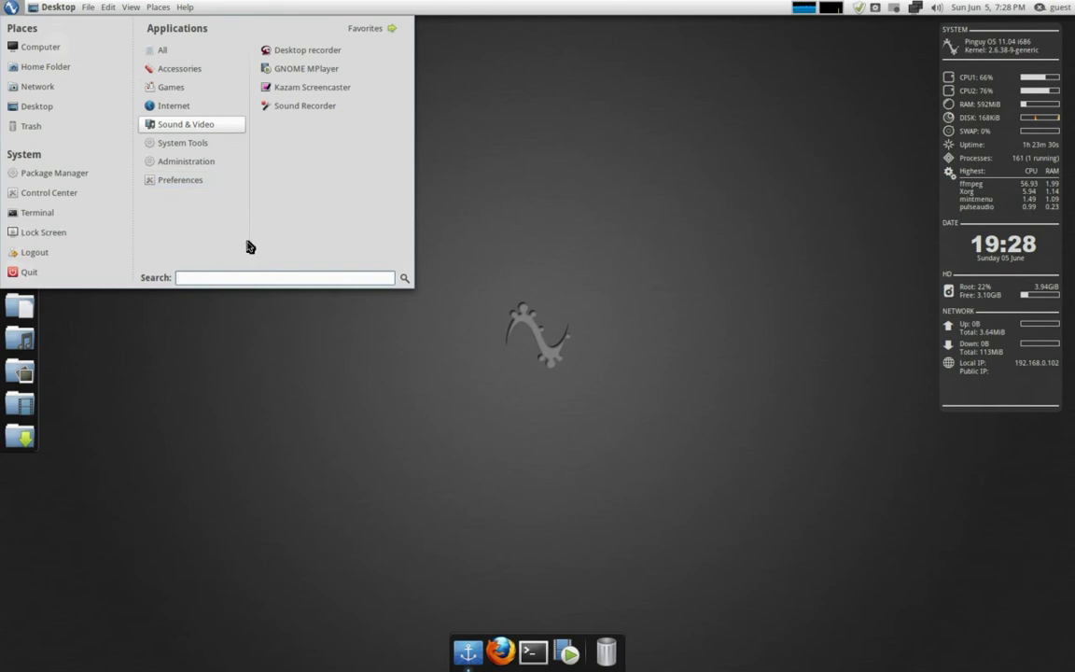
{"action": "mouse_move", "coordinate": [206, 89]}
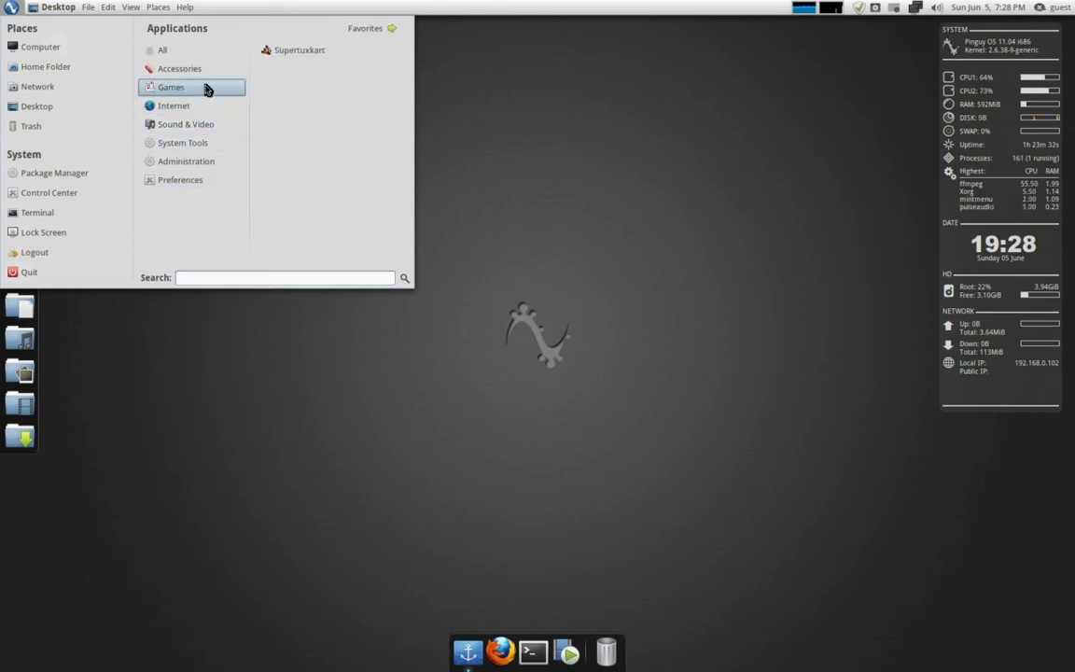
{"action": "left_click", "coordinate": [291, 55]}
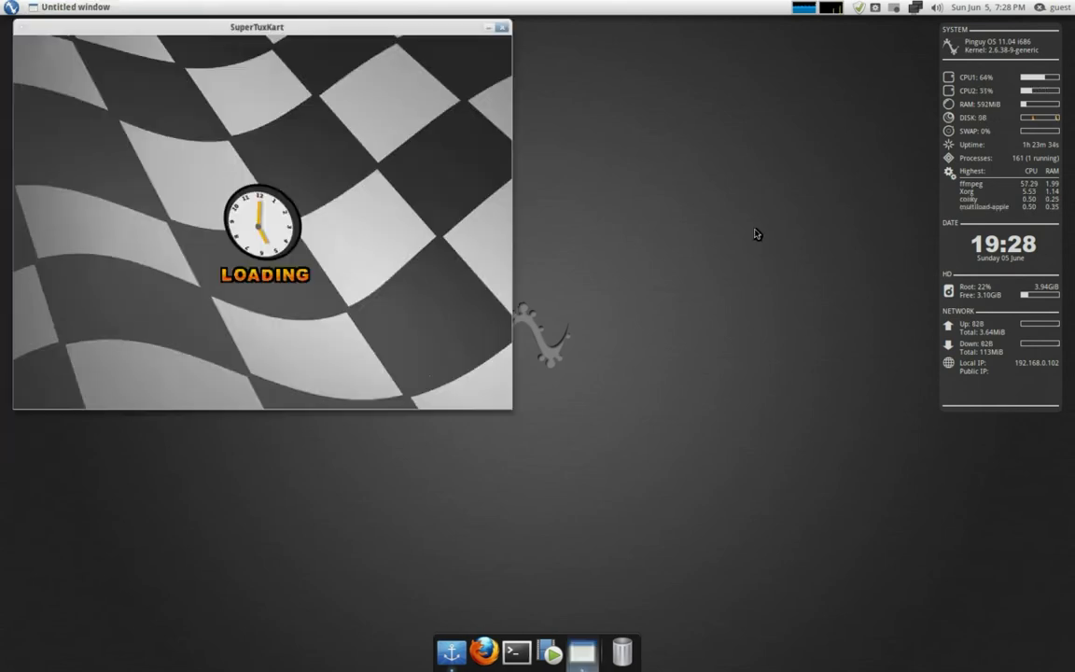
{"action": "left_click_drag", "start_coordinate": [395, 27], "coordinate": [675, 114]}
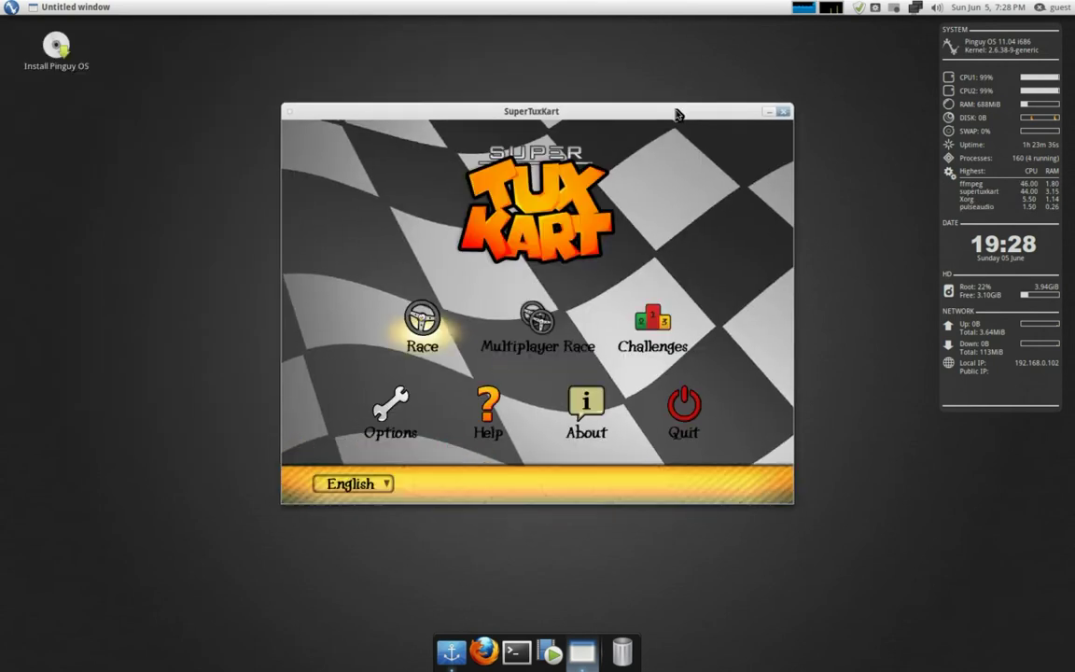
Start a single-player four-lap race on the Shiny Suburbs track, using the last kart in the lower row and the first game mode
{"action": "left_click", "coordinate": [437, 332]}
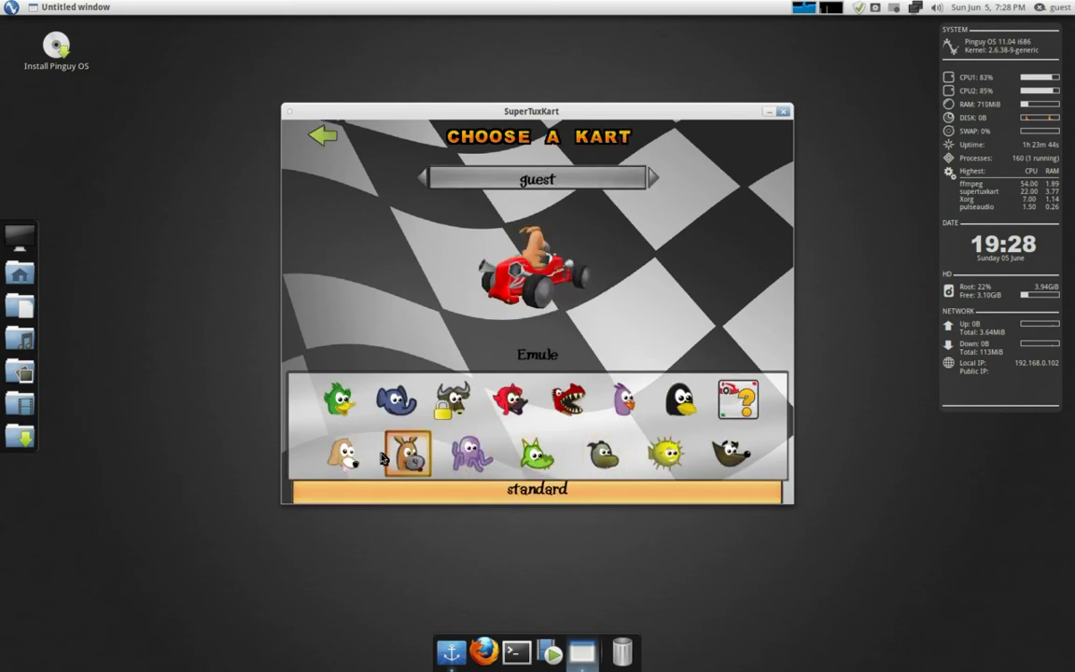
{"action": "left_click", "coordinate": [729, 452]}
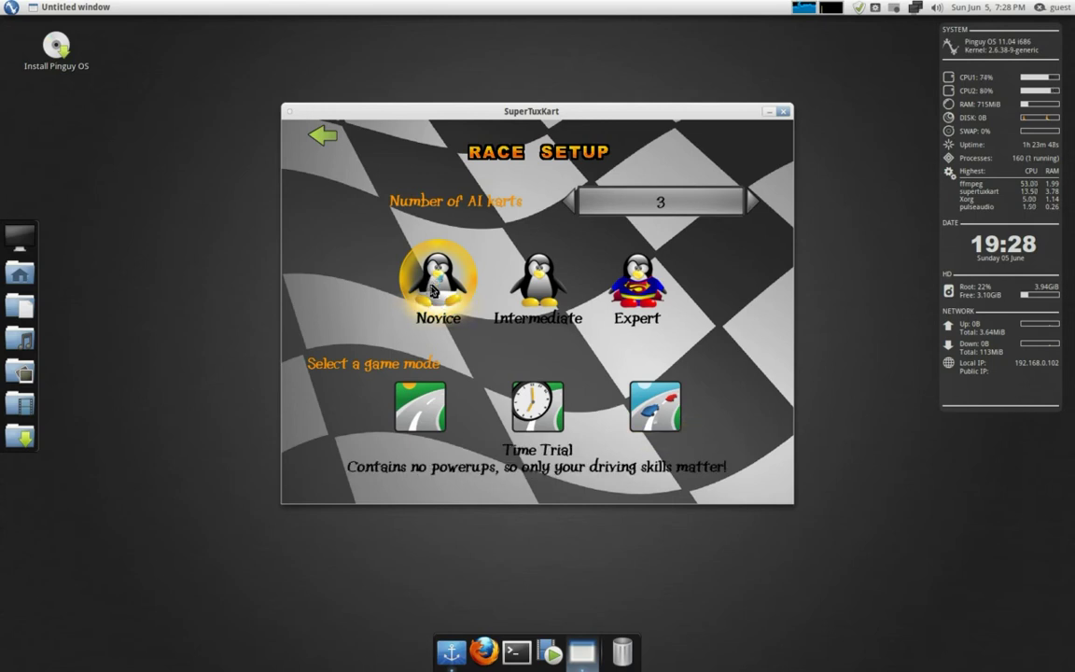
{"action": "left_click", "coordinate": [426, 422]}
{"action": "left_click", "coordinate": [422, 426]}
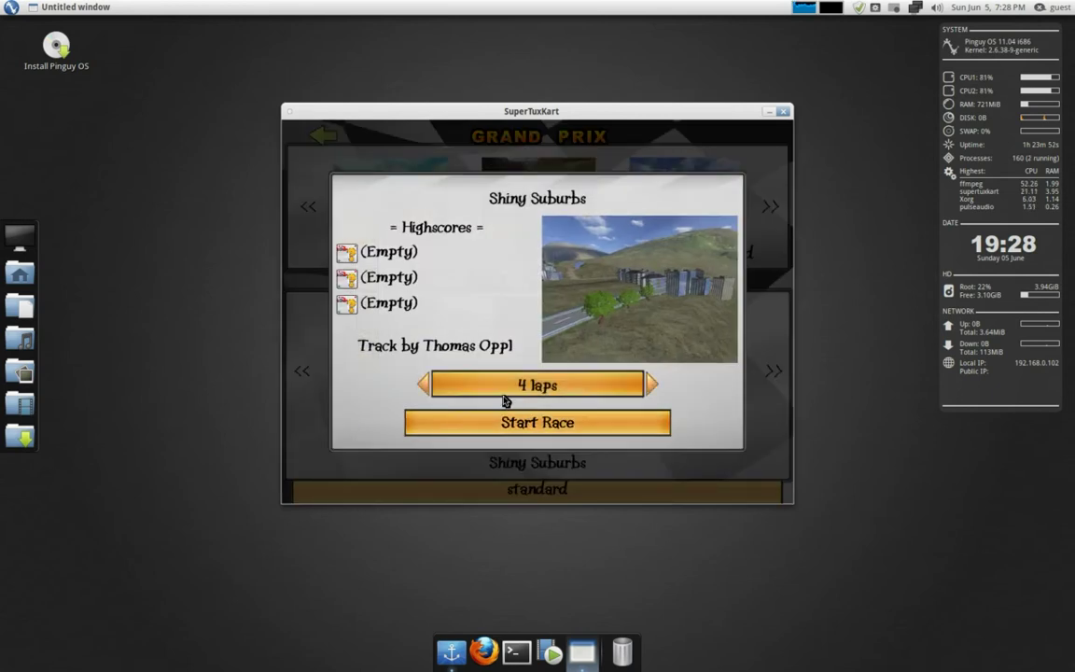
{"action": "left_click", "coordinate": [491, 430]}
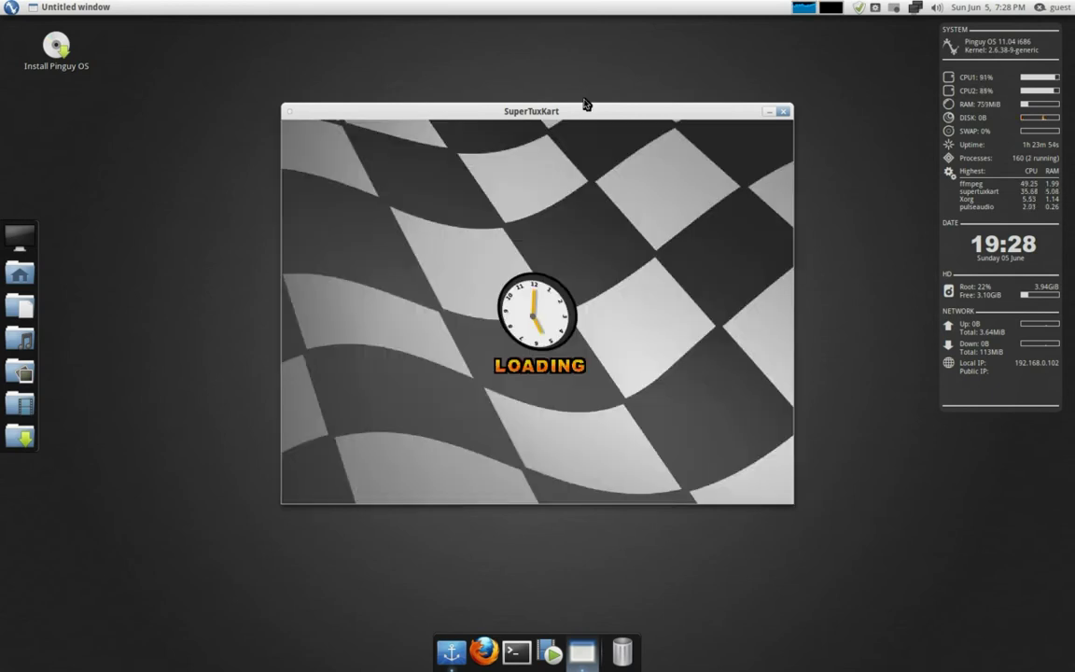
{"action": "mouse_move", "coordinate": [530, 108]}
{"action": "left_mouse_down"}
{"action": "mouse_move", "coordinate": [510, 119]}
{"action": "mouse_move", "coordinate": [549, 117]}
{"action": "left_mouse_up"}
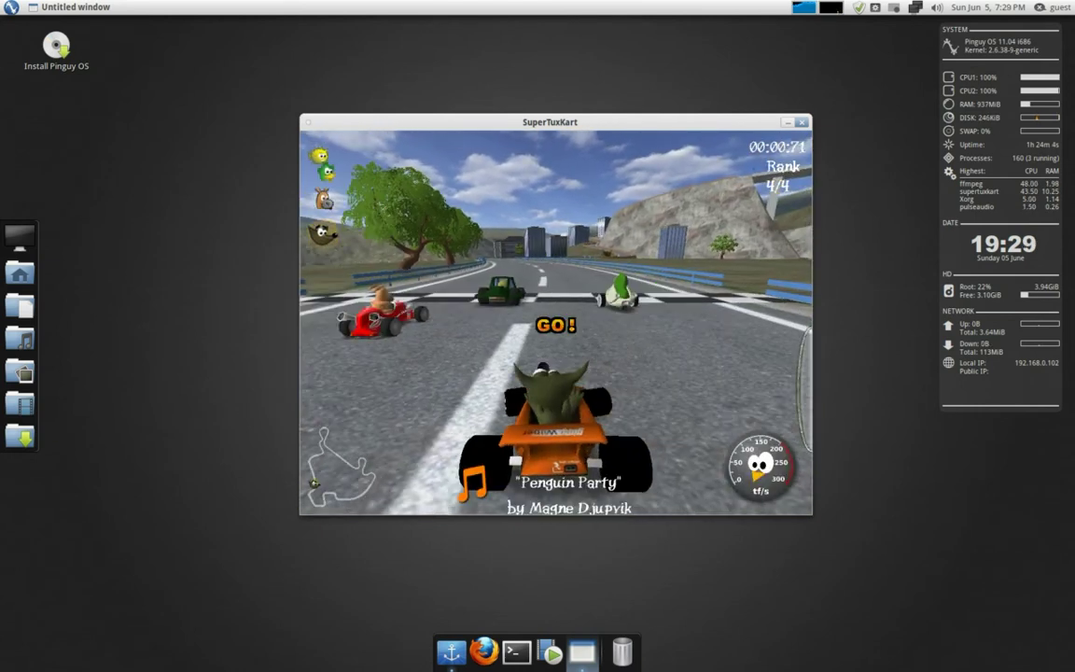
Drive the kart forward along the Shiny Suburbs track and close the game window
{"action": "key", "text": "Up"}
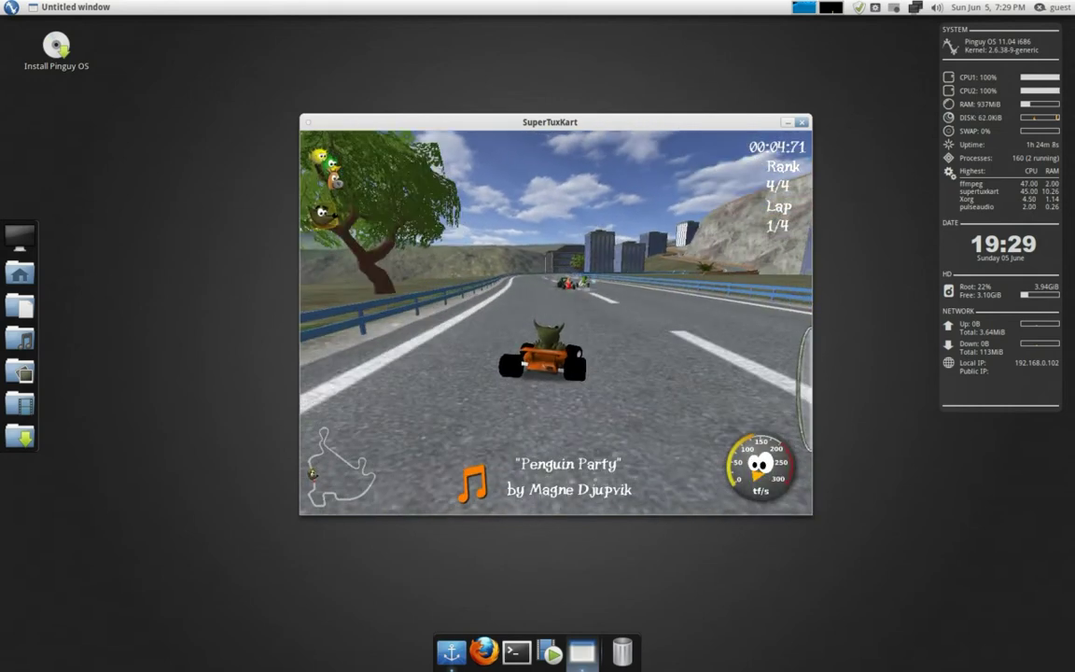
{"action": "key", "text": "Up"}
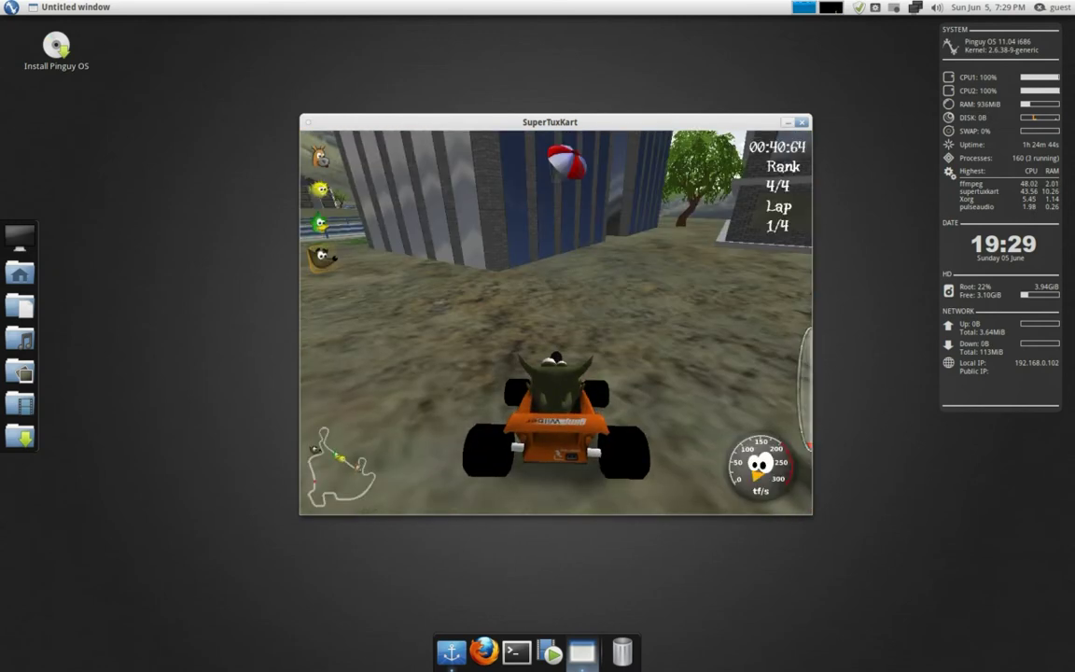
{"action": "left_click", "coordinate": [801, 122]}
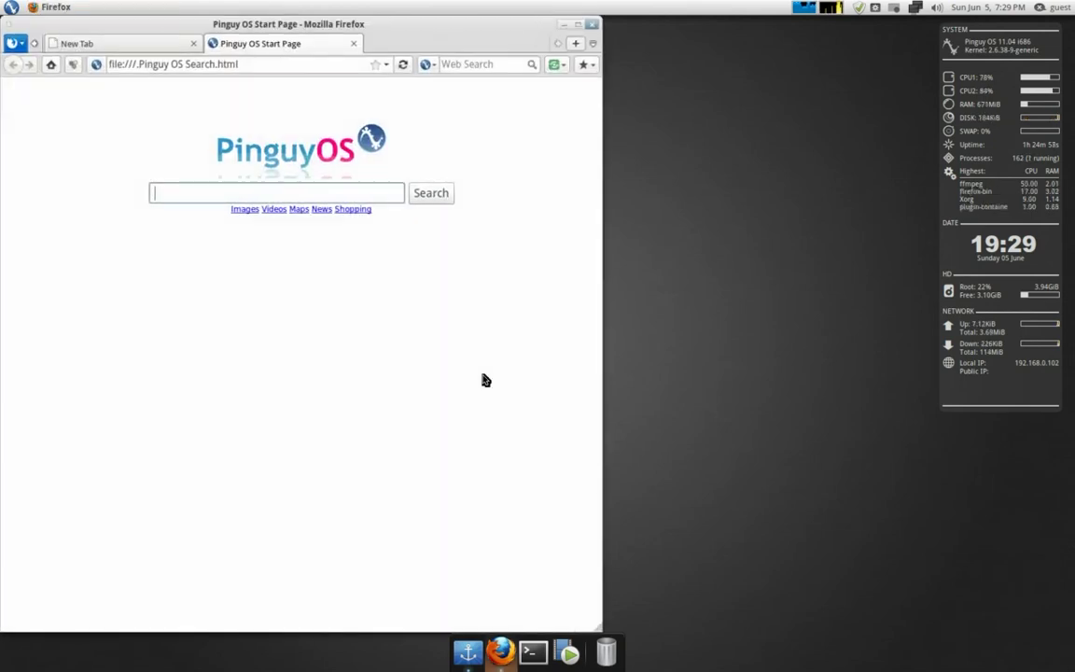
Switch to Firefox, minimize and restore its window twice, and move it toward the middle of the desktop in between
{"action": "double_click", "coordinate": [484, 31]}
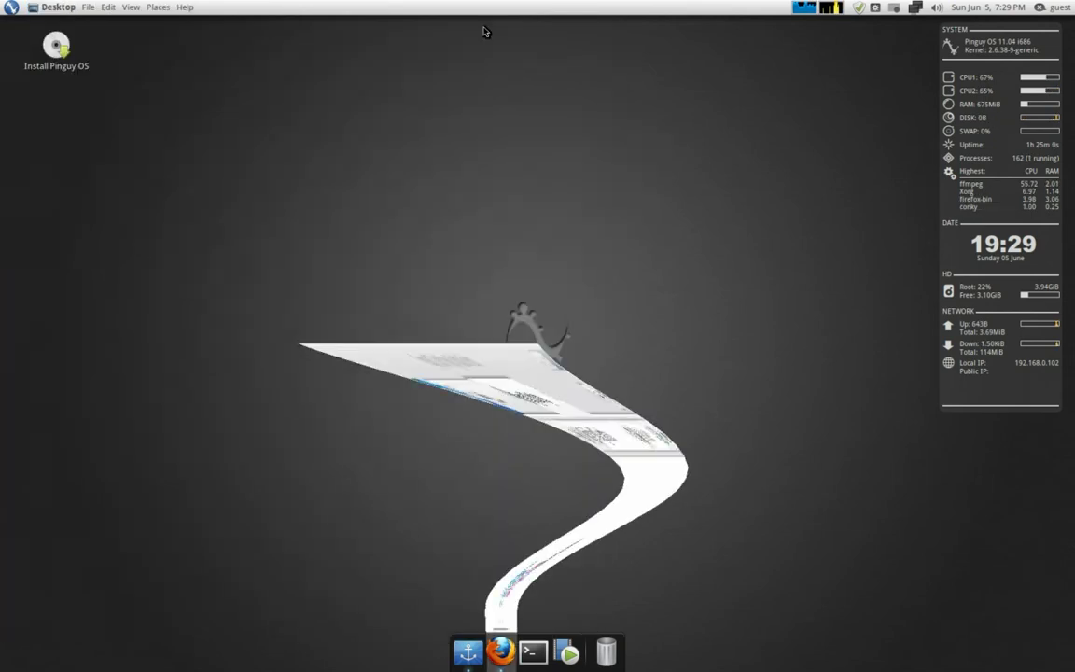
{"action": "left_click", "coordinate": [501, 664]}
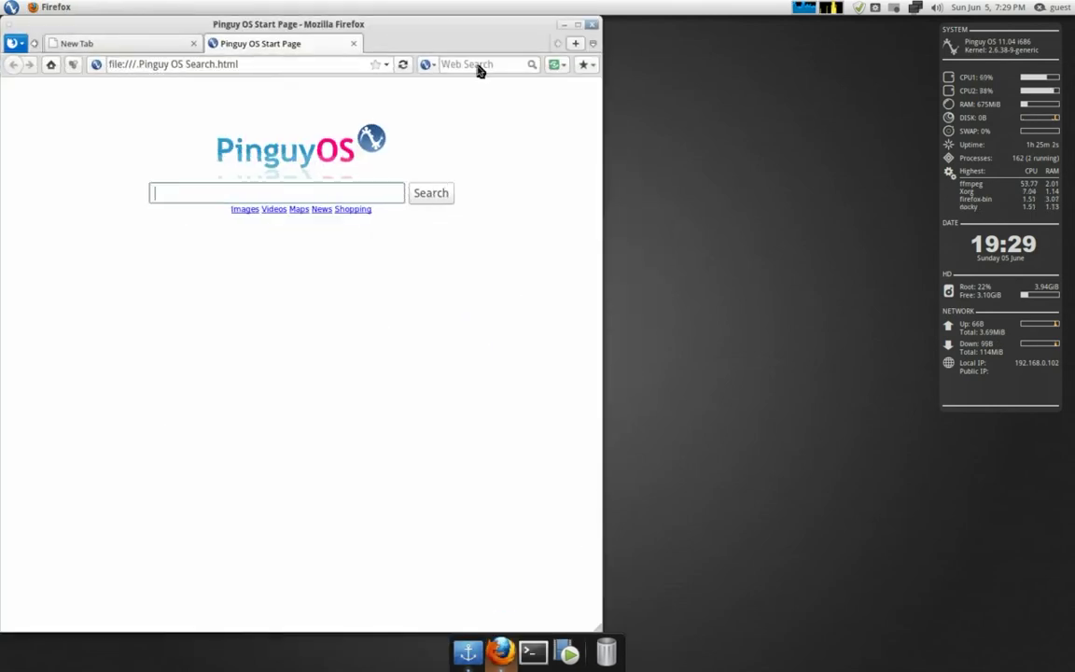
{"action": "left_click_drag", "start_coordinate": [487, 38], "coordinate": [597, 64]}
{"action": "double_click", "coordinate": [586, 66]}
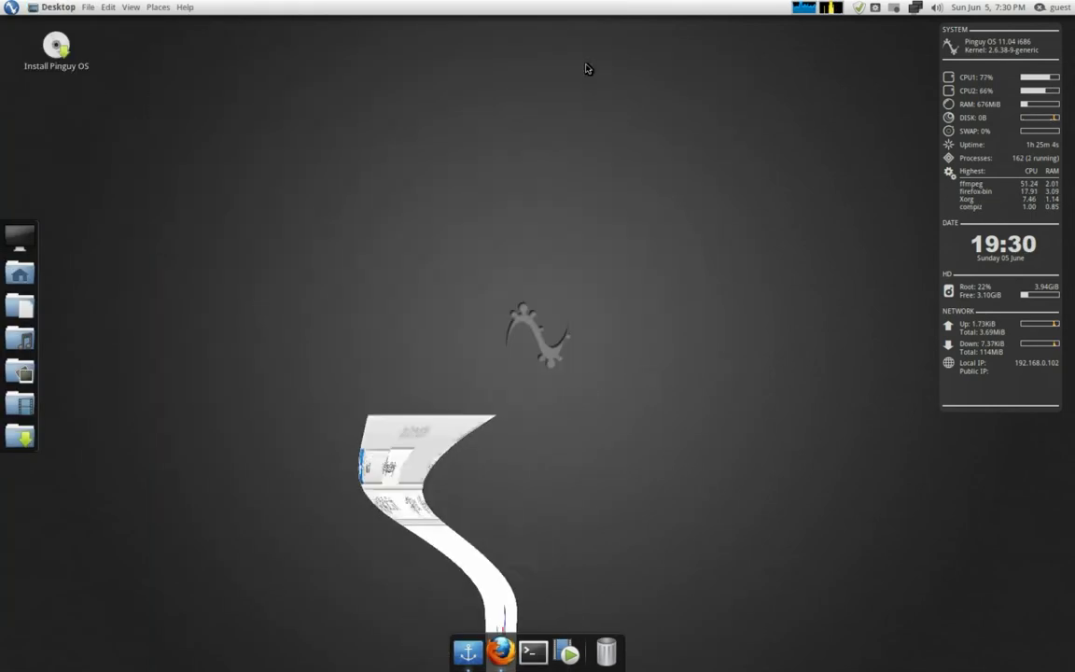
{"action": "left_click", "coordinate": [487, 662]}
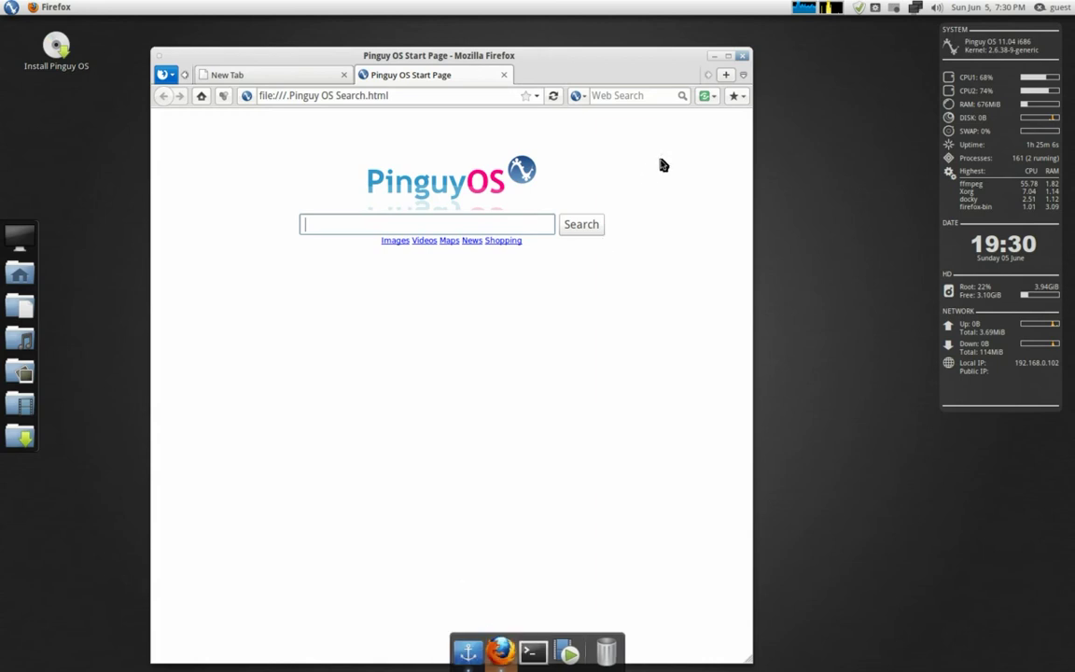
Maximize the Firefox window and close the blank New Tab page, keeping the Pinguy OS Start Page
{"action": "left_click", "coordinate": [725, 58]}
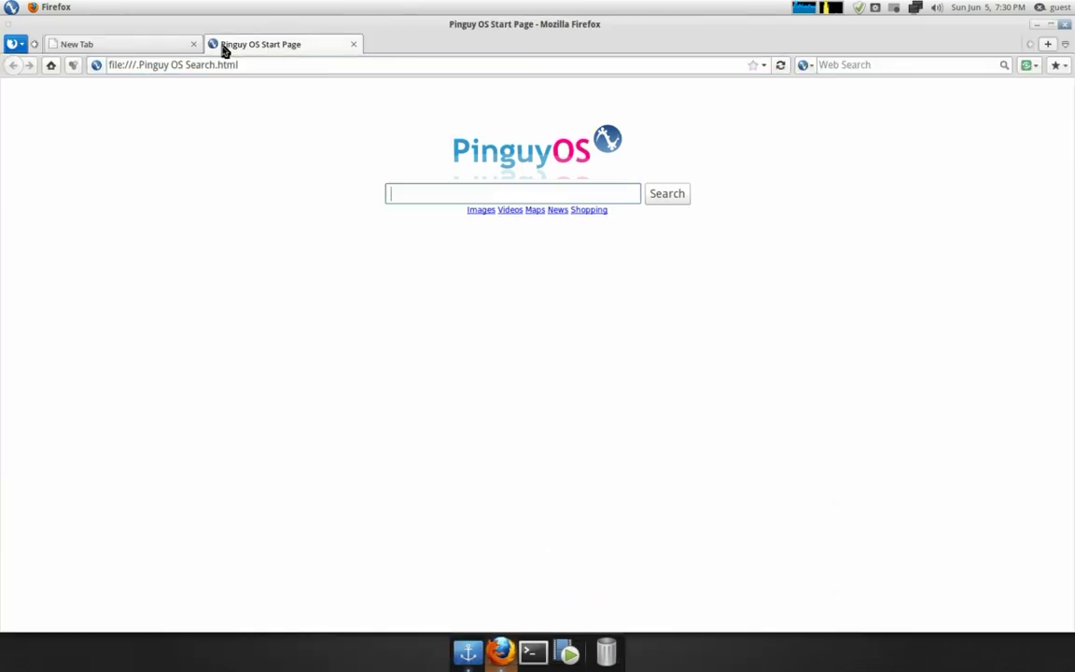
{"action": "left_click", "coordinate": [194, 44]}
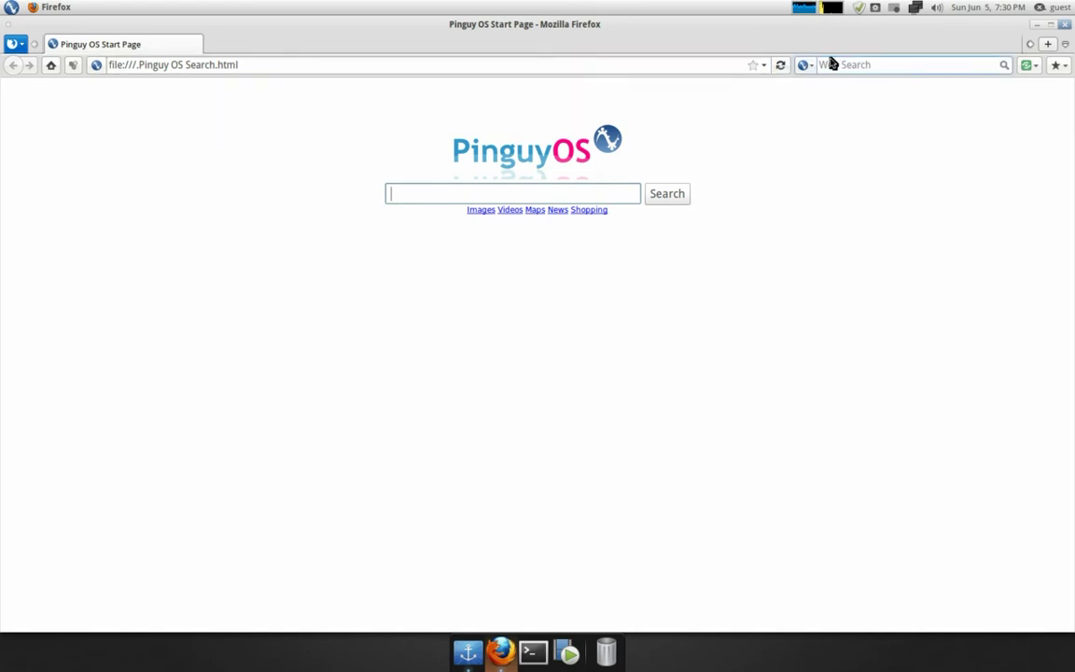
Check the Firefox version in its About information, and close that dialog and the browser window
{"action": "left_click", "coordinate": [12, 43]}
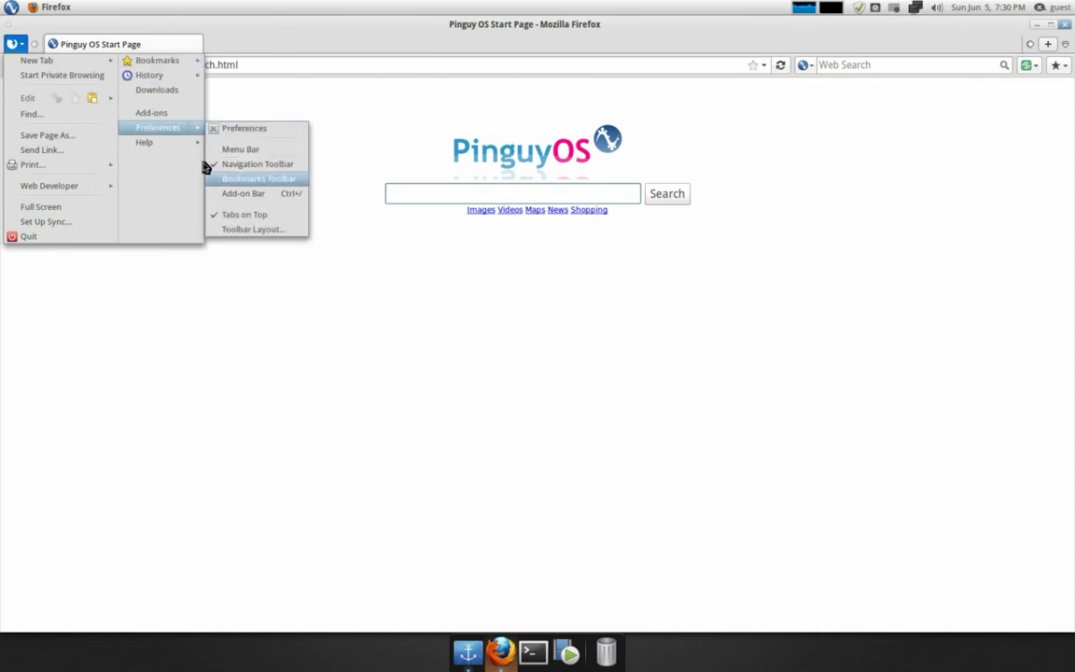
{"action": "mouse_move", "coordinate": [158, 147]}
{"action": "left_click", "coordinate": [264, 232]}
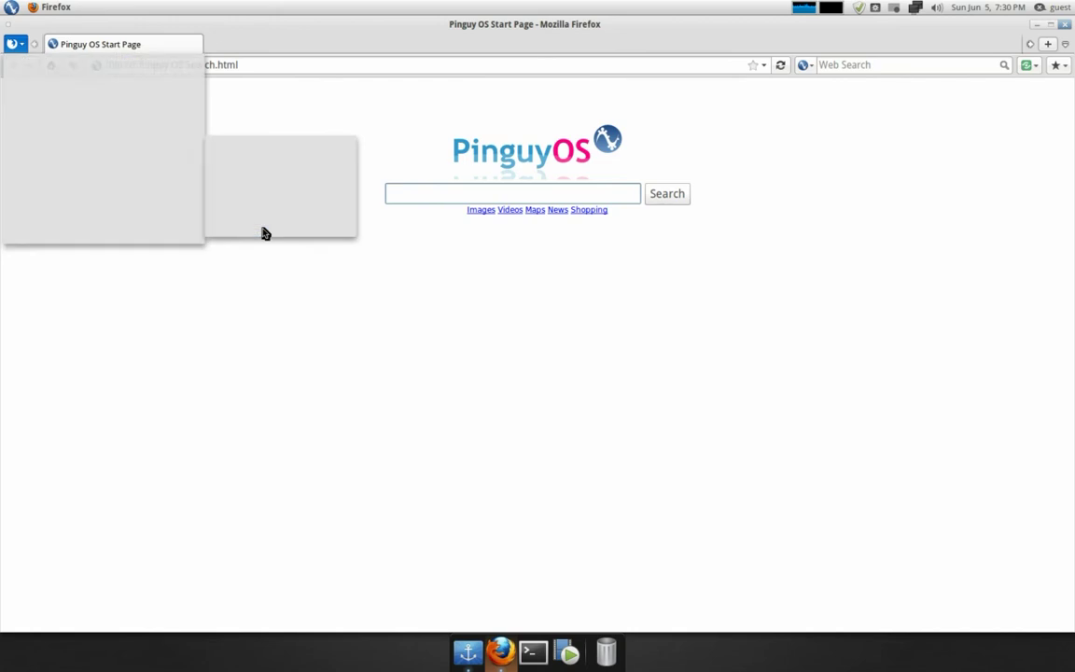
{"action": "left_click_drag", "start_coordinate": [577, 225], "coordinate": [493, 213]}
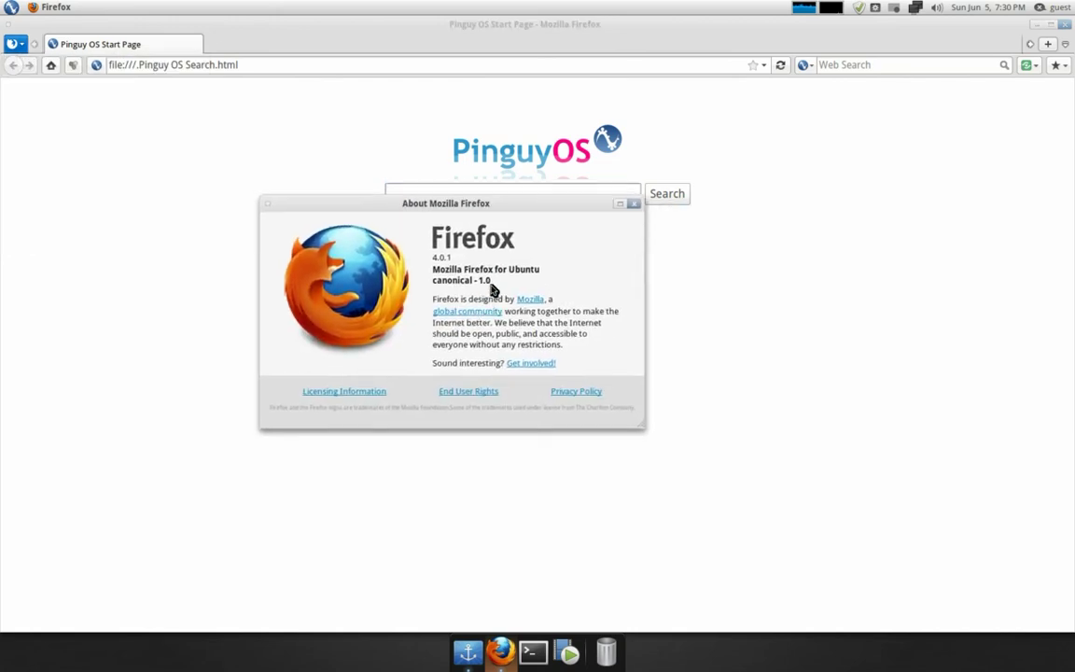
{"action": "left_click", "coordinate": [632, 205]}
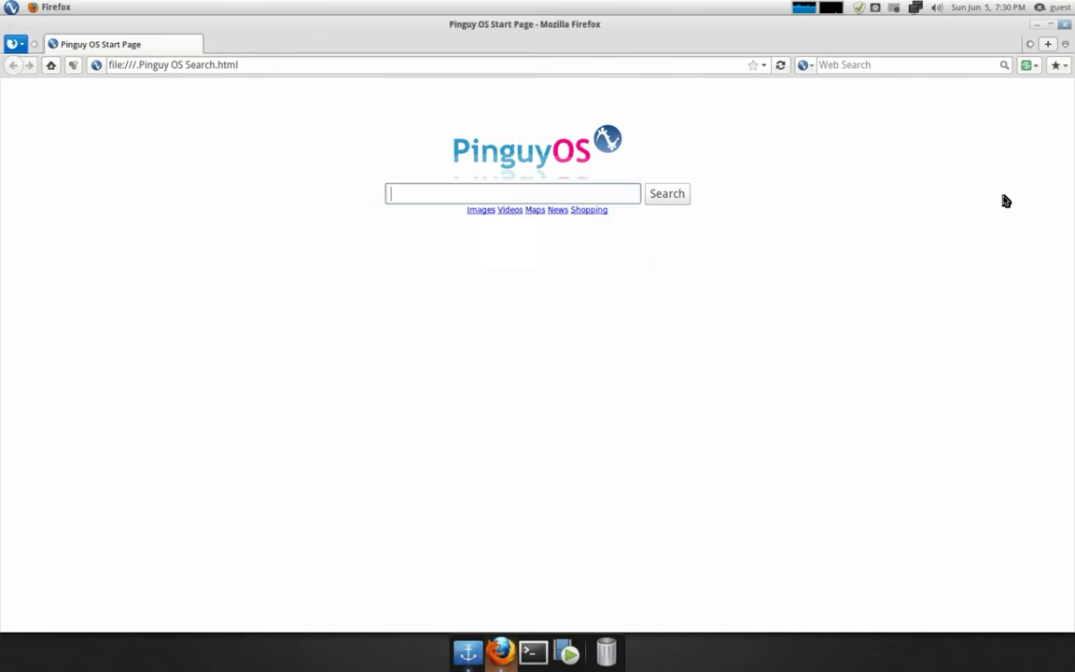
{"action": "left_click", "coordinate": [1067, 24]}
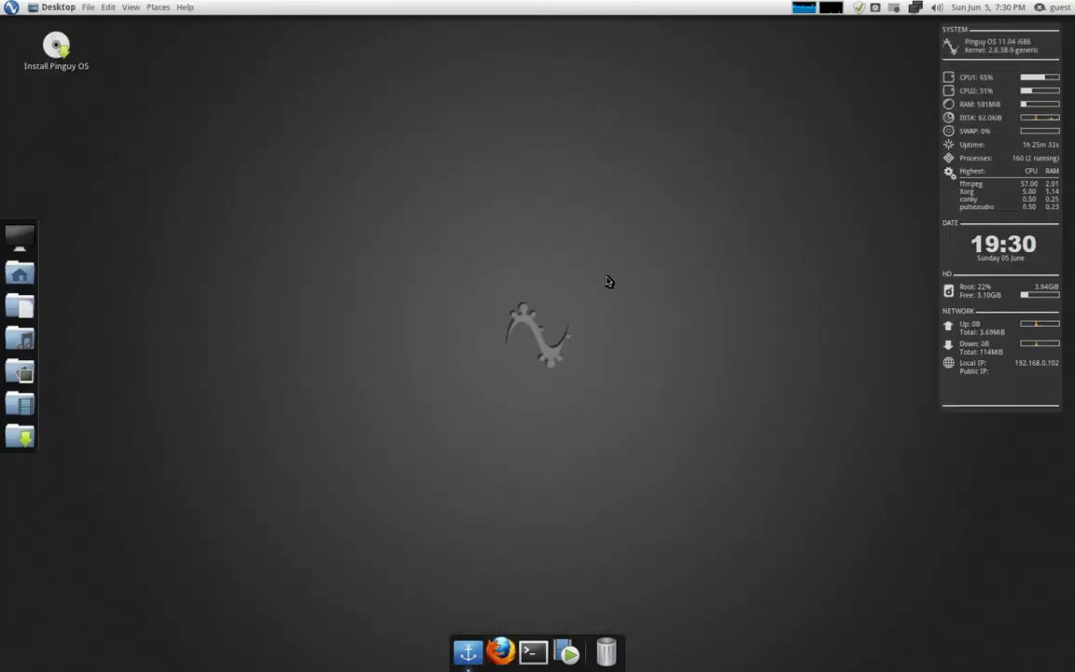
{"action": "left_click_drag", "start_coordinate": [366, 211], "coordinate": [751, 494]}
{"action": "left_click_drag", "start_coordinate": [757, 215], "coordinate": [338, 485]}
{"action": "left_click_drag", "start_coordinate": [323, 210], "coordinate": [756, 503]}
{"action": "left_click_drag", "start_coordinate": [806, 226], "coordinate": [279, 457]}
{"action": "left_click_drag", "start_coordinate": [331, 319], "coordinate": [719, 496]}
{"action": "left_click_drag", "start_coordinate": [779, 265], "coordinate": [405, 273]}
{"action": "left_click_drag", "start_coordinate": [842, 227], "coordinate": [348, 484]}
{"action": "left_click_drag", "start_coordinate": [373, 182], "coordinate": [763, 450]}
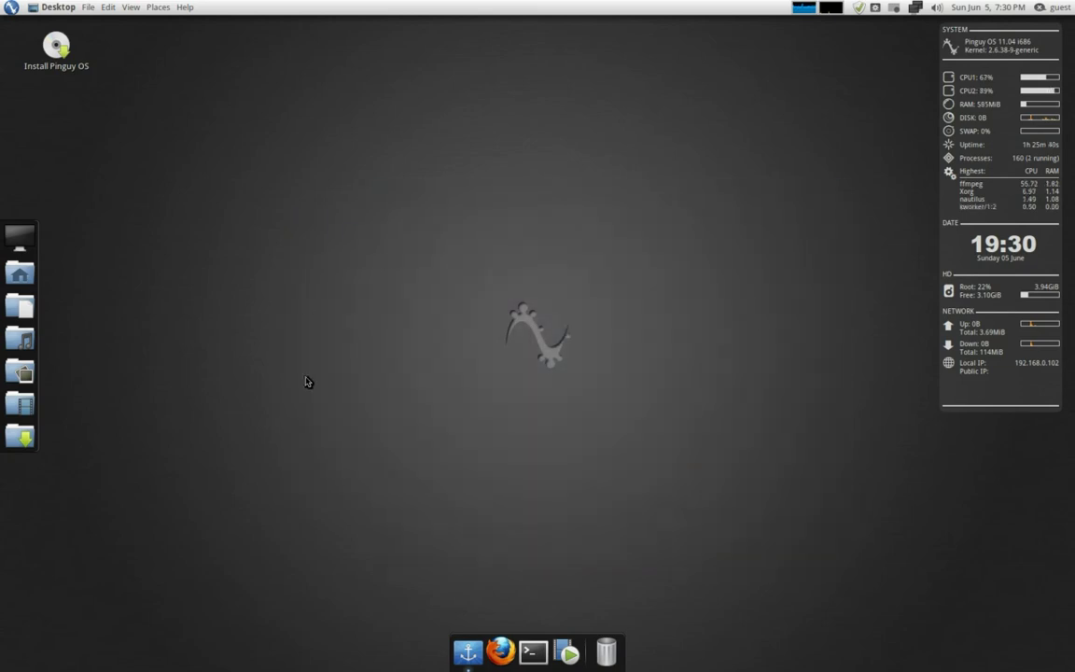
{"action": "left_click_drag", "start_coordinate": [427, 199], "coordinate": [818, 547]}
{"action": "left_click_drag", "start_coordinate": [700, 203], "coordinate": [569, 309]}
{"action": "left_click_drag", "start_coordinate": [632, 183], "coordinate": [251, 474]}
{"action": "left_click_drag", "start_coordinate": [688, 239], "coordinate": [318, 489]}
{"action": "left_click_drag", "start_coordinate": [386, 204], "coordinate": [765, 482]}
{"action": "left_click_drag", "start_coordinate": [809, 209], "coordinate": [369, 490]}
{"action": "left_click_drag", "start_coordinate": [333, 240], "coordinate": [782, 528]}
{"action": "left_click_drag", "start_coordinate": [765, 274], "coordinate": [339, 492]}
{"action": "left_click_drag", "start_coordinate": [341, 319], "coordinate": [739, 468]}
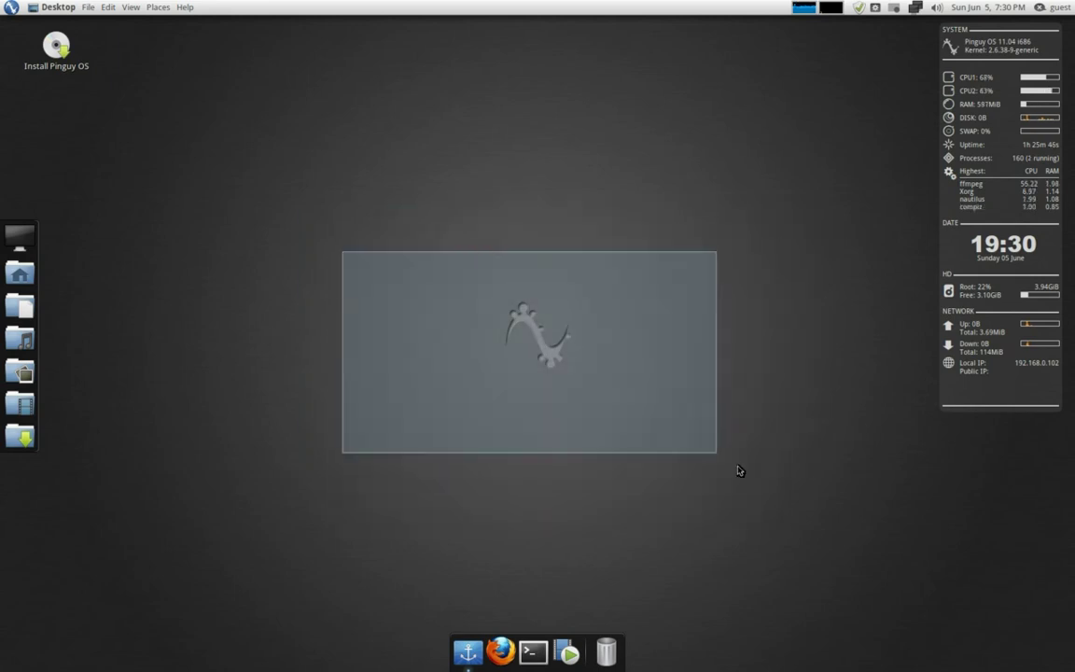
{"action": "left_click_drag", "start_coordinate": [694, 235], "coordinate": [376, 495]}
{"action": "mouse_move", "coordinate": [386, 249]}
{"action": "left_mouse_down"}
{"action": "mouse_move", "coordinate": [690, 475]}
{"action": "mouse_move", "coordinate": [686, 257]}
{"action": "left_mouse_up"}
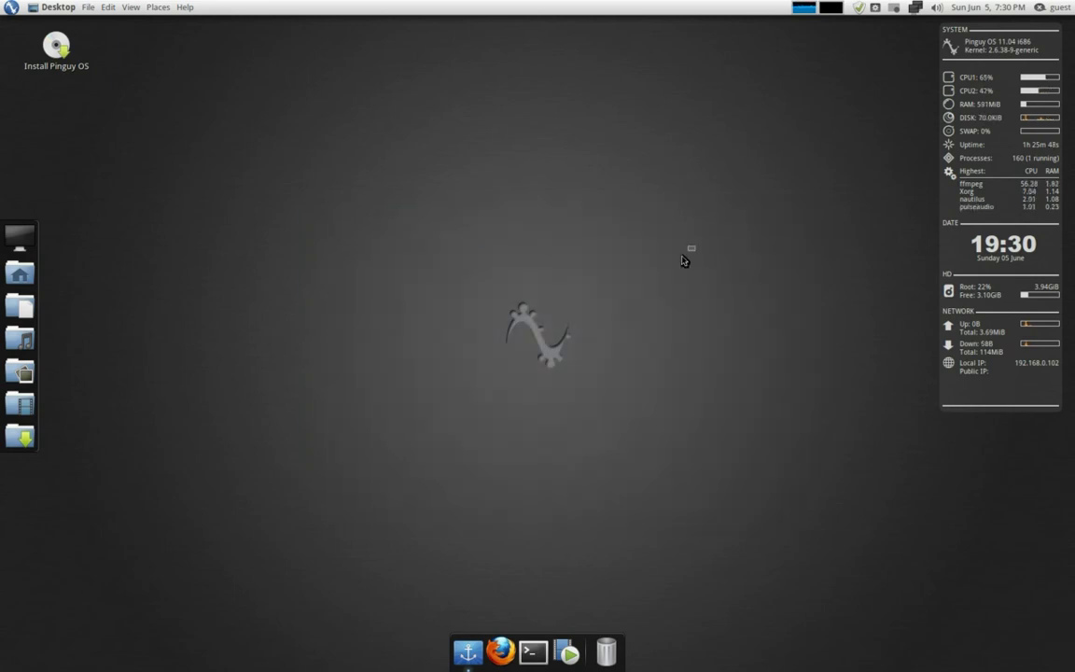
{"action": "left_click_drag", "start_coordinate": [461, 201], "coordinate": [685, 507]}
{"action": "left_click_drag", "start_coordinate": [664, 257], "coordinate": [396, 508]}
{"action": "left_click_drag", "start_coordinate": [689, 245], "coordinate": [342, 490]}
{"action": "left_click_drag", "start_coordinate": [448, 271], "coordinate": [496, 360]}
{"action": "left_click_drag", "start_coordinate": [644, 233], "coordinate": [256, 440]}
{"action": "left_click", "coordinate": [893, 7]}
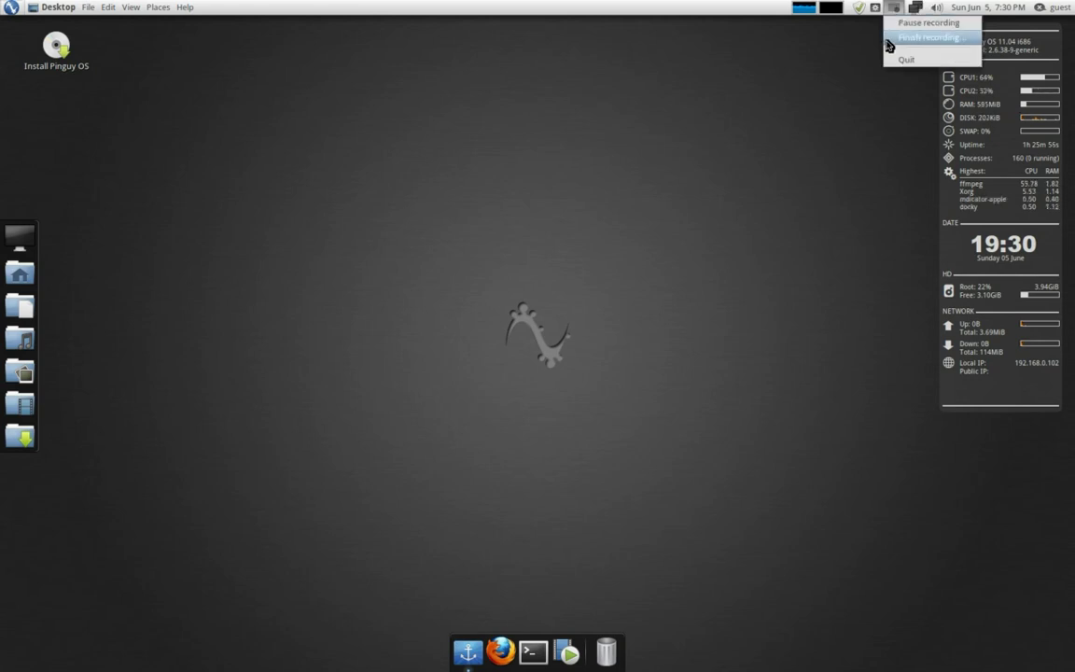
{"action": "left_click", "coordinate": [888, 39]}
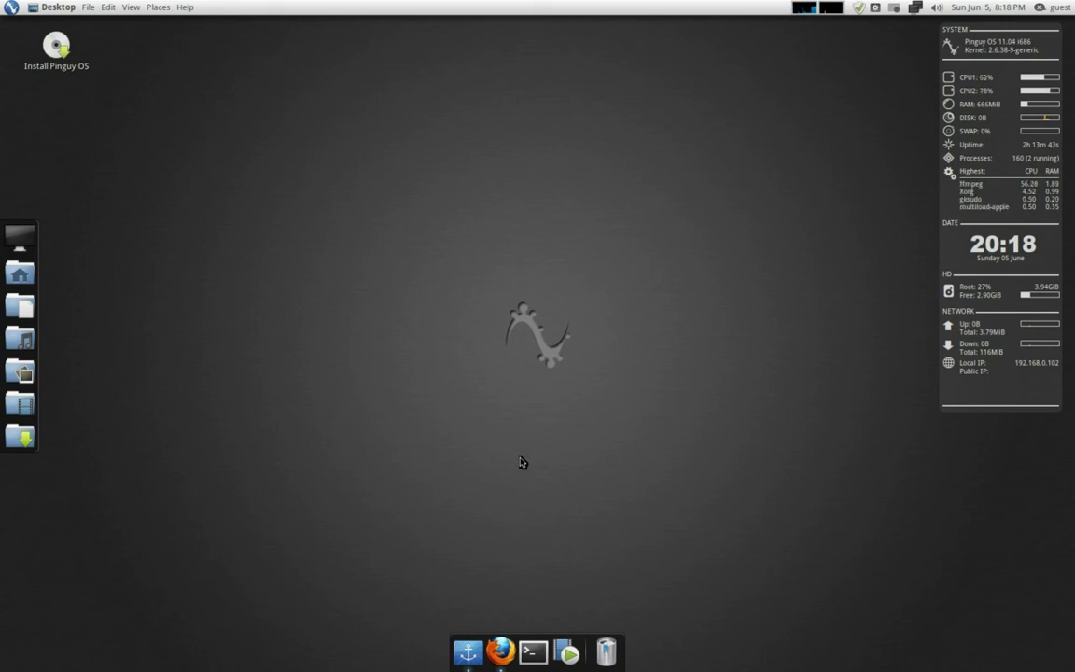
Switch to Firefox and review the list of installed extensions in the Add-ons Manager
{"action": "left_click", "coordinate": [500, 650]}
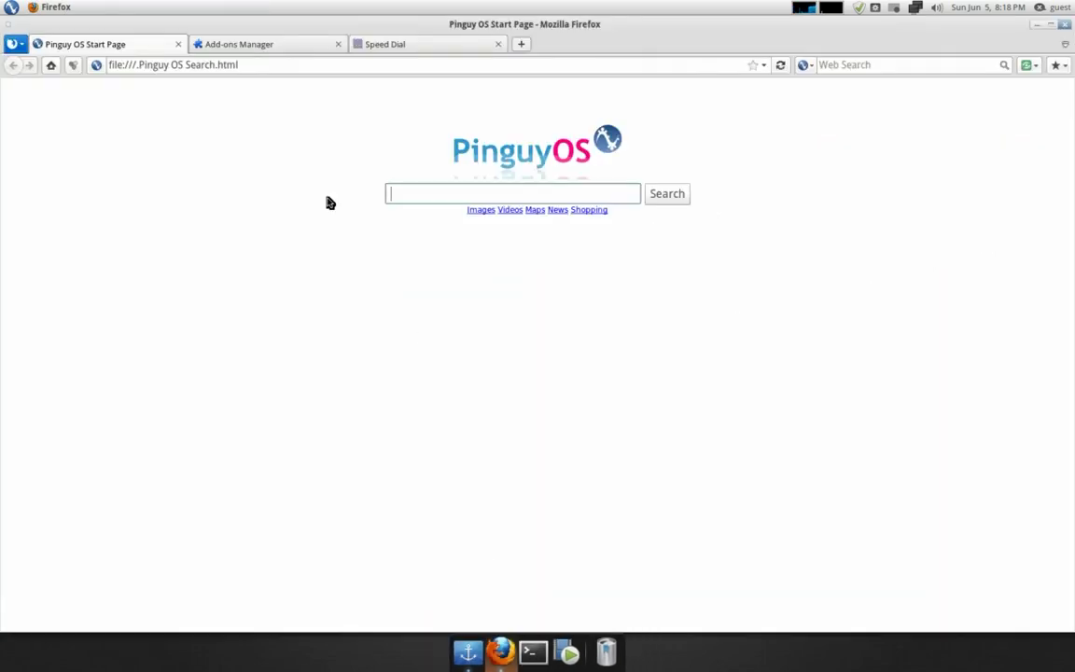
{"action": "left_click", "coordinate": [267, 47]}
{"action": "scroll", "coordinate": [566, 359], "scroll_direction": "up", "scroll_amount": 3}
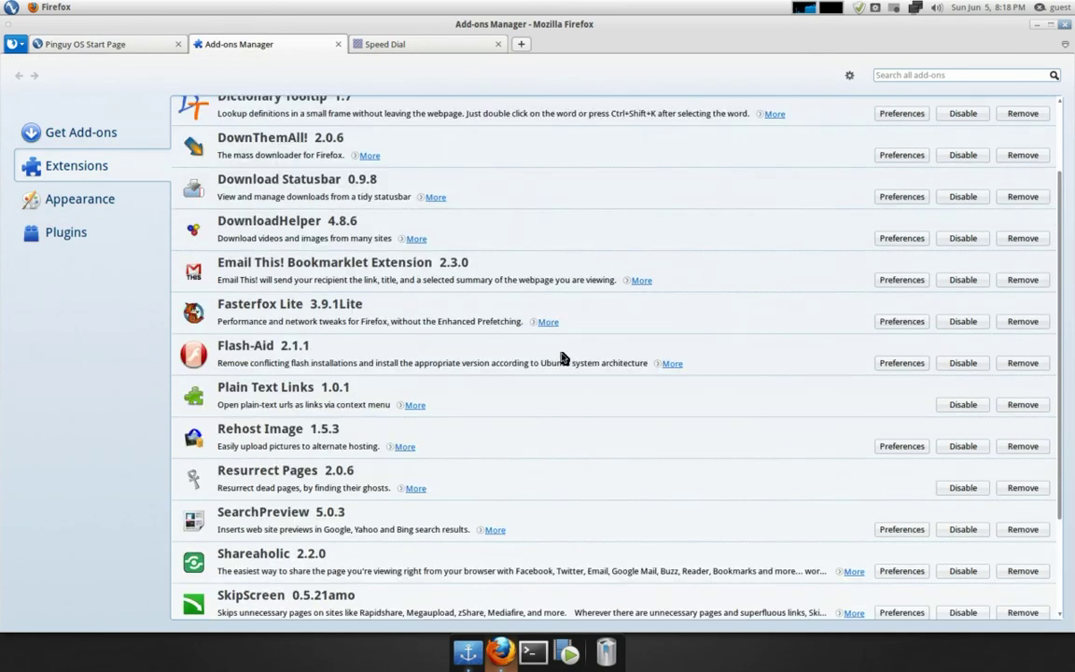
{"action": "scroll", "coordinate": [436, 359], "scroll_direction": "up", "scroll_amount": 3}
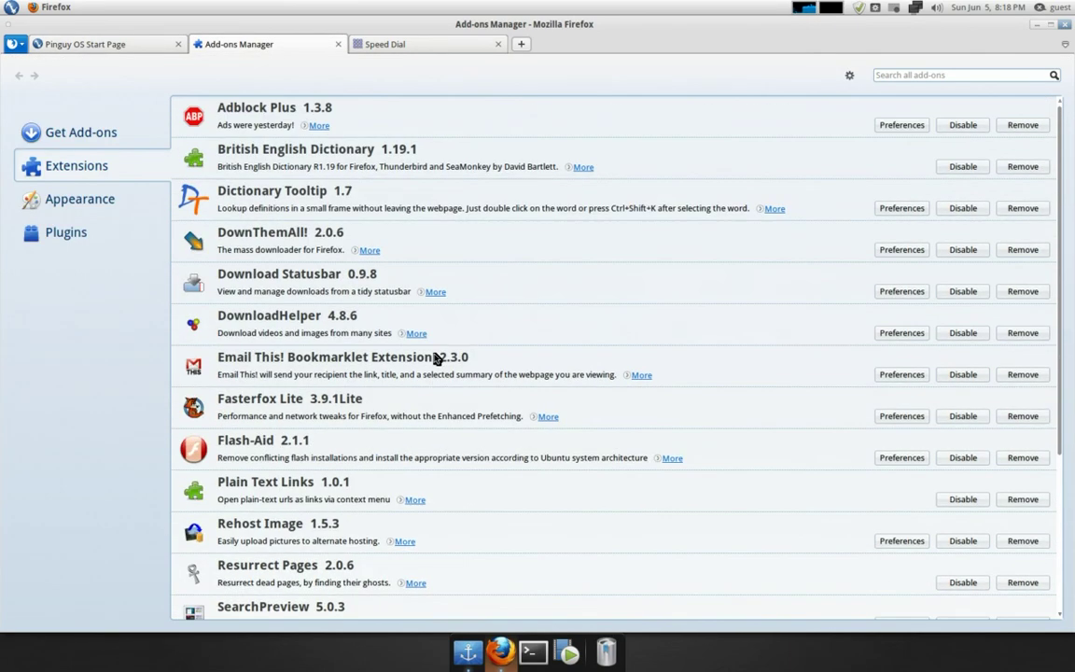
{"action": "scroll", "coordinate": [367, 401], "scroll_direction": "down", "scroll_amount": 4}
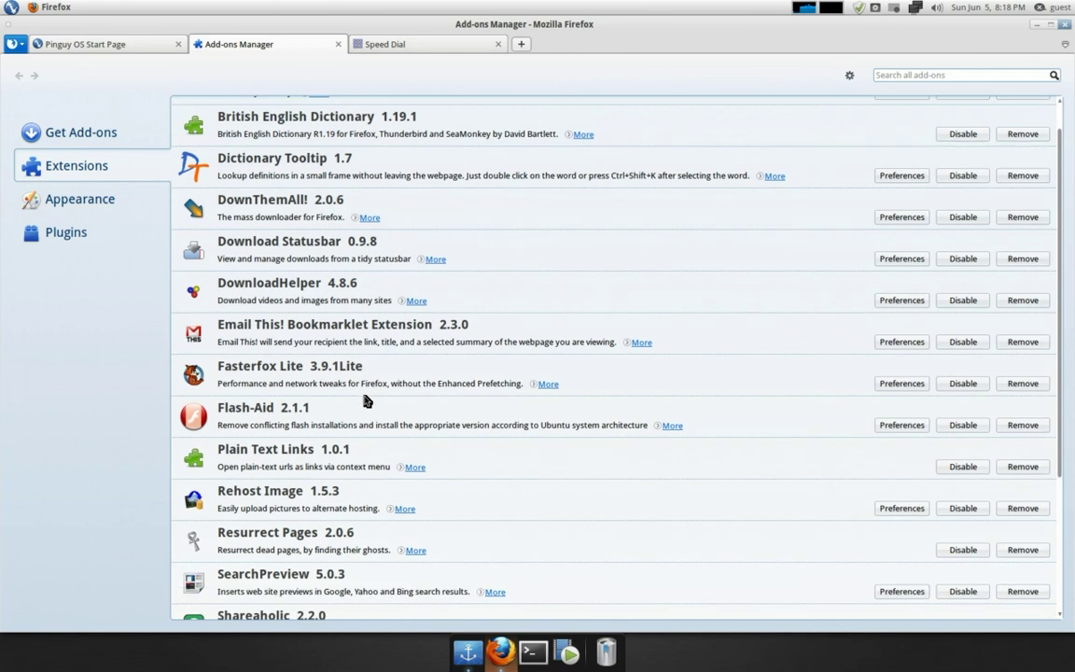
{"action": "scroll", "coordinate": [395, 455], "scroll_direction": "down", "scroll_amount": 2}
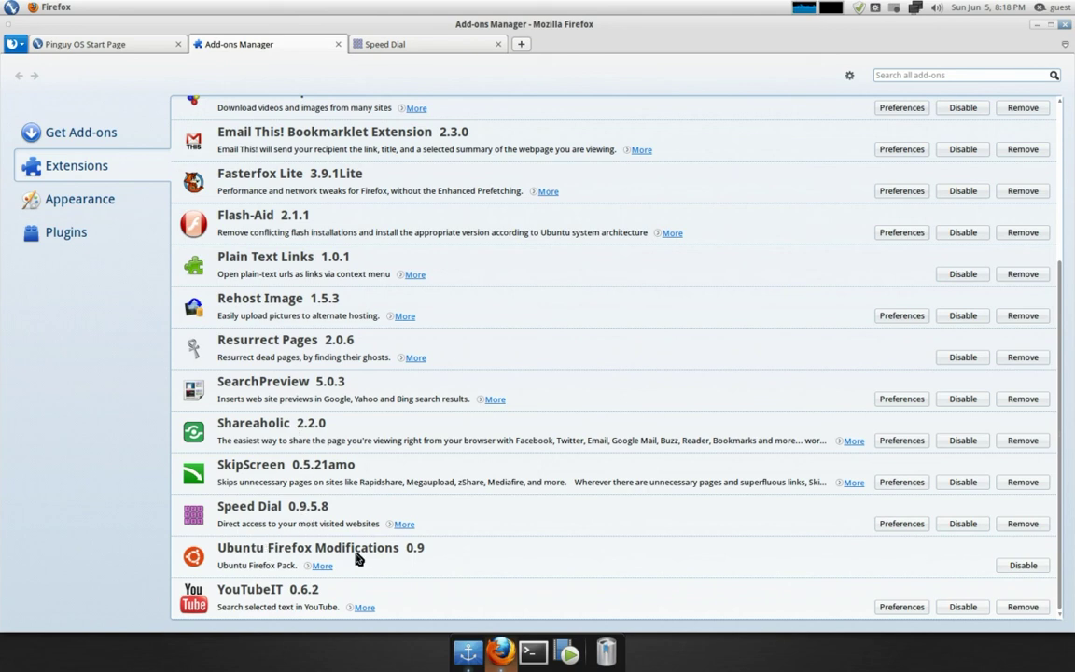
View the Speed Dial page, return to the Pinguy OS Start Page and minimize the Firefox window
{"action": "left_click", "coordinate": [418, 47]}
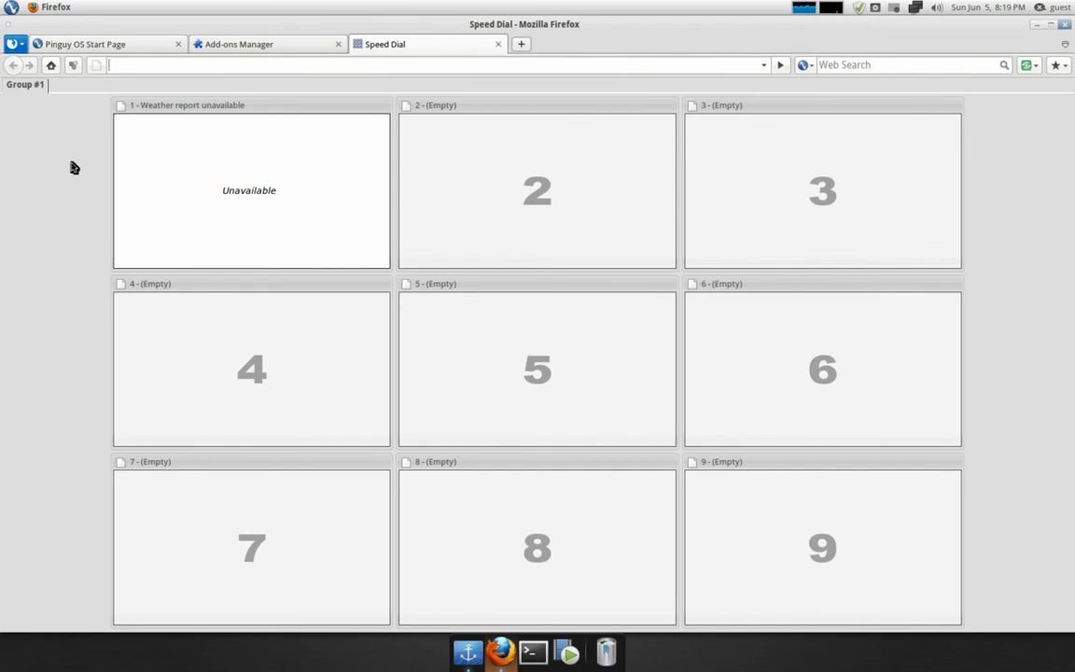
{"action": "left_click", "coordinate": [273, 45]}
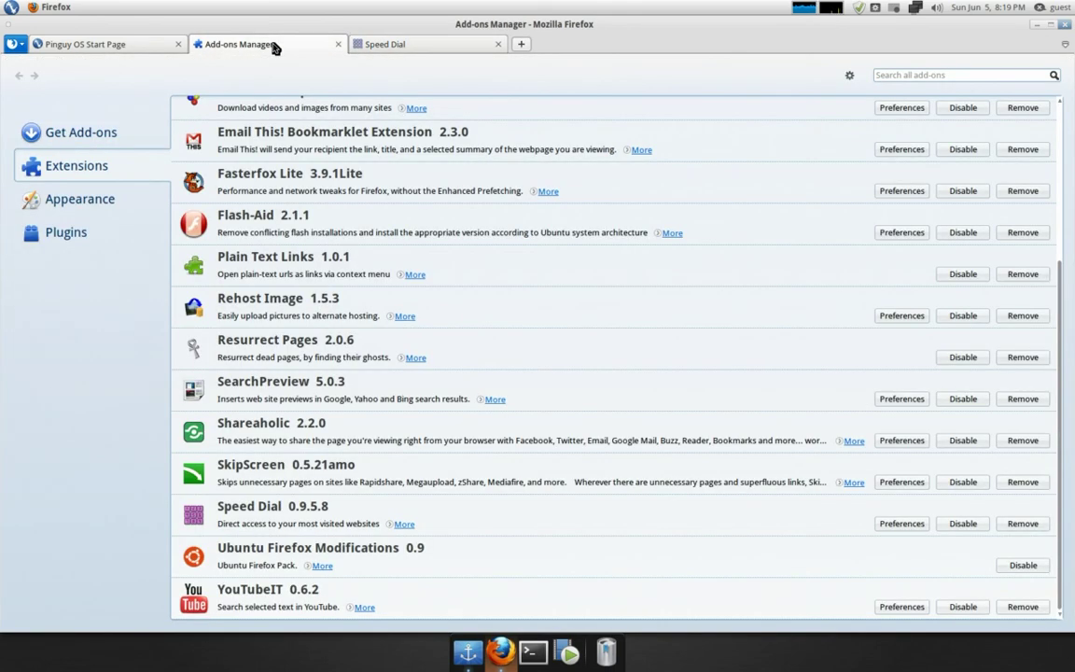
{"action": "left_click", "coordinate": [120, 41]}
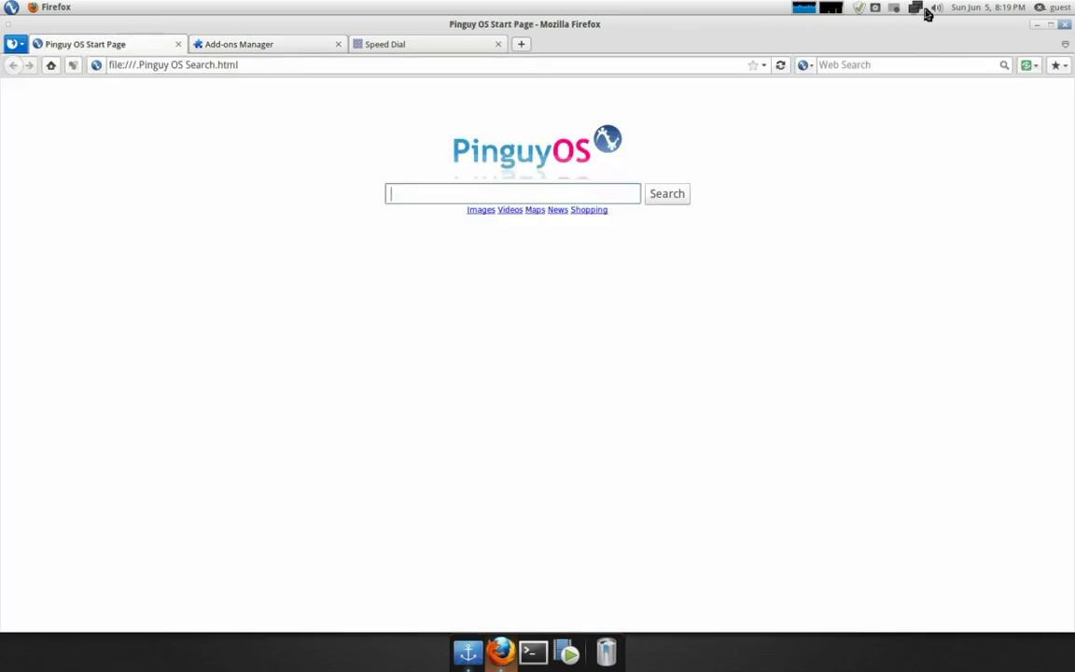
{"action": "left_click", "coordinate": [1038, 25]}
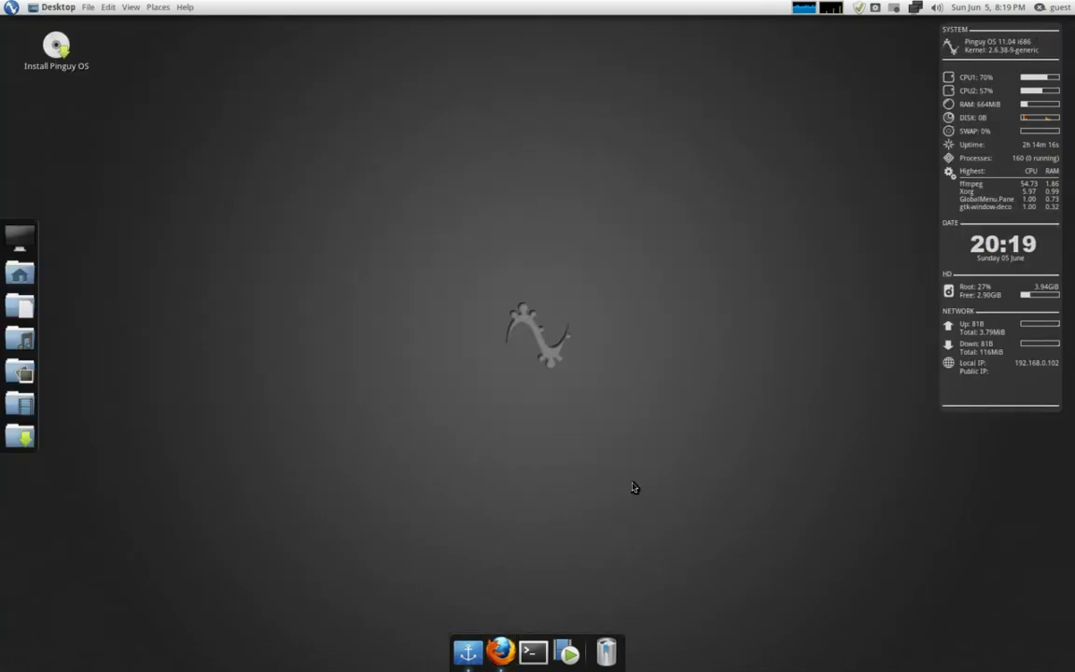
Open the home folder and examine the Scripts and Create Document options offered for its empty area
{"action": "left_click", "coordinate": [36, 213]}
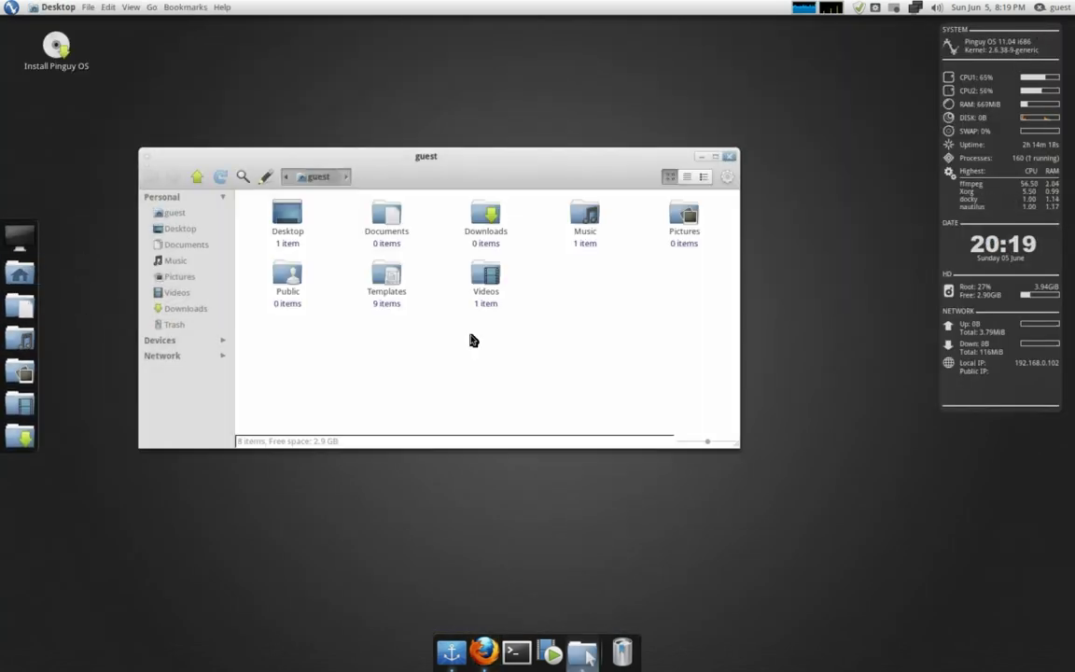
{"action": "left_click_drag", "start_coordinate": [566, 165], "coordinate": [583, 160]}
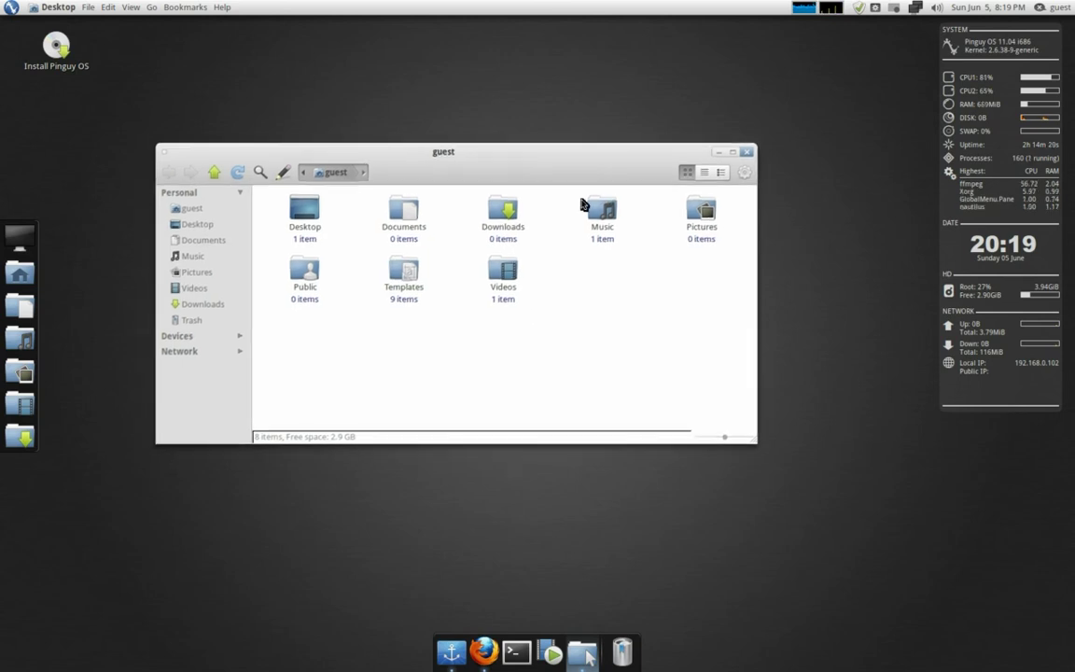
{"action": "right_click", "coordinate": [563, 314]}
{"action": "mouse_move", "coordinate": [601, 347]}
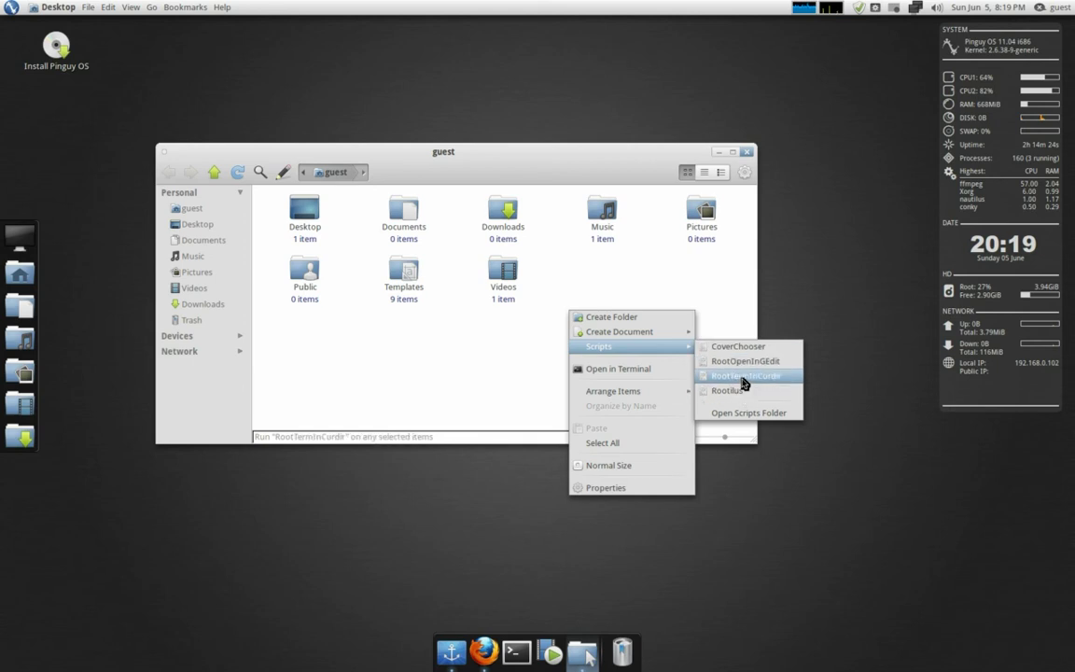
{"action": "right_click", "coordinate": [569, 300]}
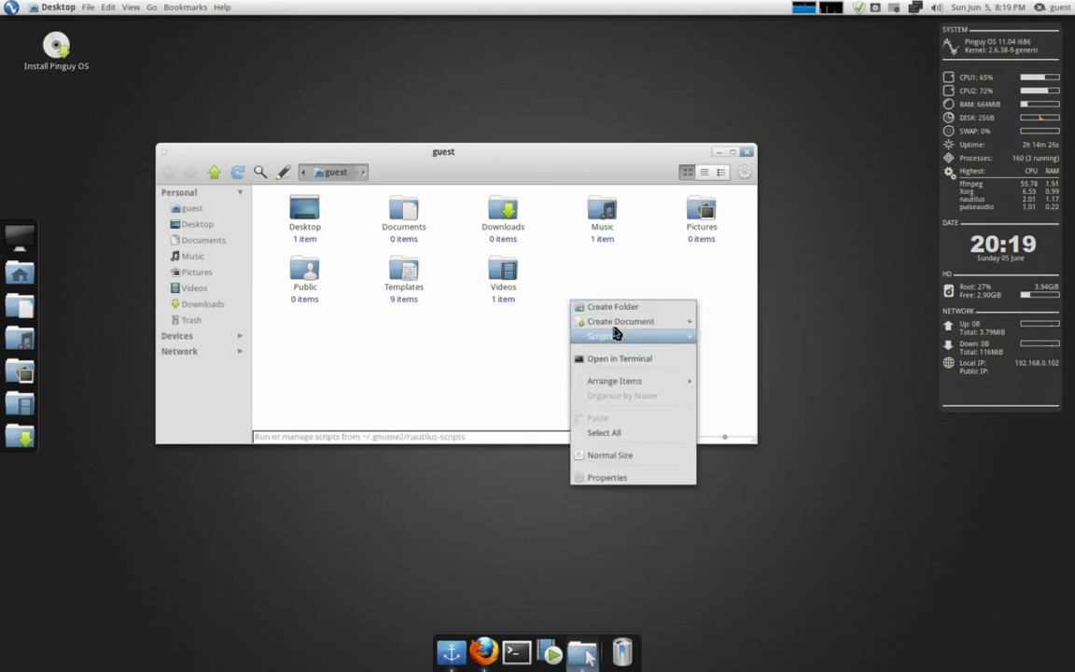
{"action": "mouse_move", "coordinate": [625, 321]}
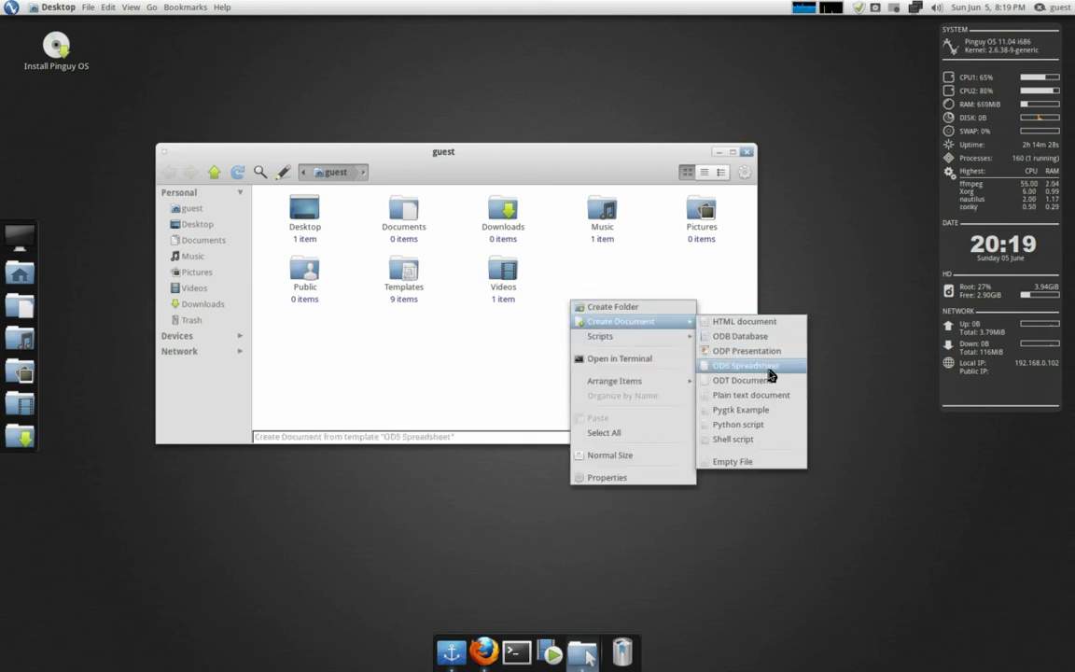
{"action": "left_click", "coordinate": [684, 290]}
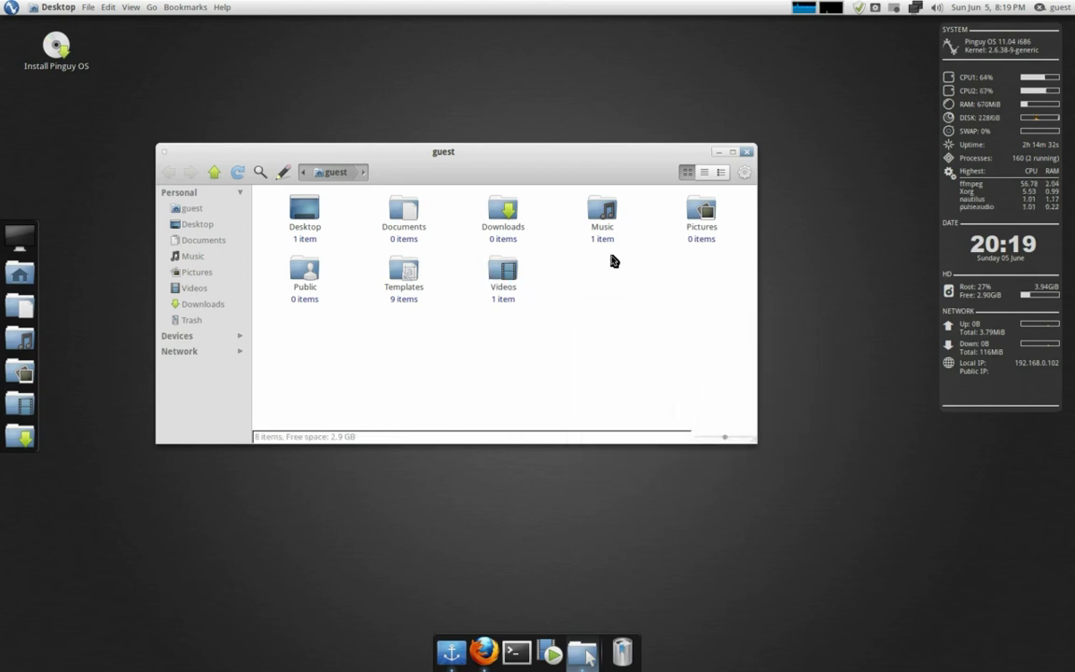
Open the Music folder from the home folder and move its window higher on the desktop
{"action": "left_click", "coordinate": [600, 226]}
{"action": "double_click", "coordinate": [600, 226]}
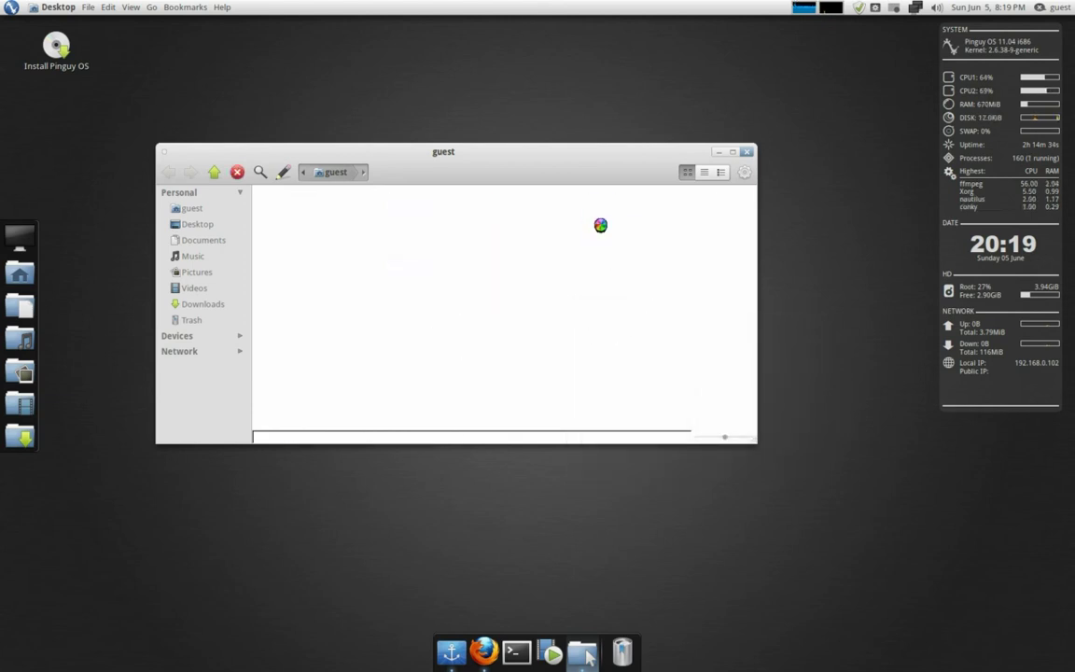
{"action": "mouse_move", "coordinate": [302, 223]}
{"action": "left_mouse_down"}
{"action": "mouse_move", "coordinate": [334, 283]}
{"action": "mouse_move", "coordinate": [367, 263]}
{"action": "mouse_move", "coordinate": [309, 233]}
{"action": "left_mouse_up"}
{"action": "left_click", "coordinate": [395, 274]}
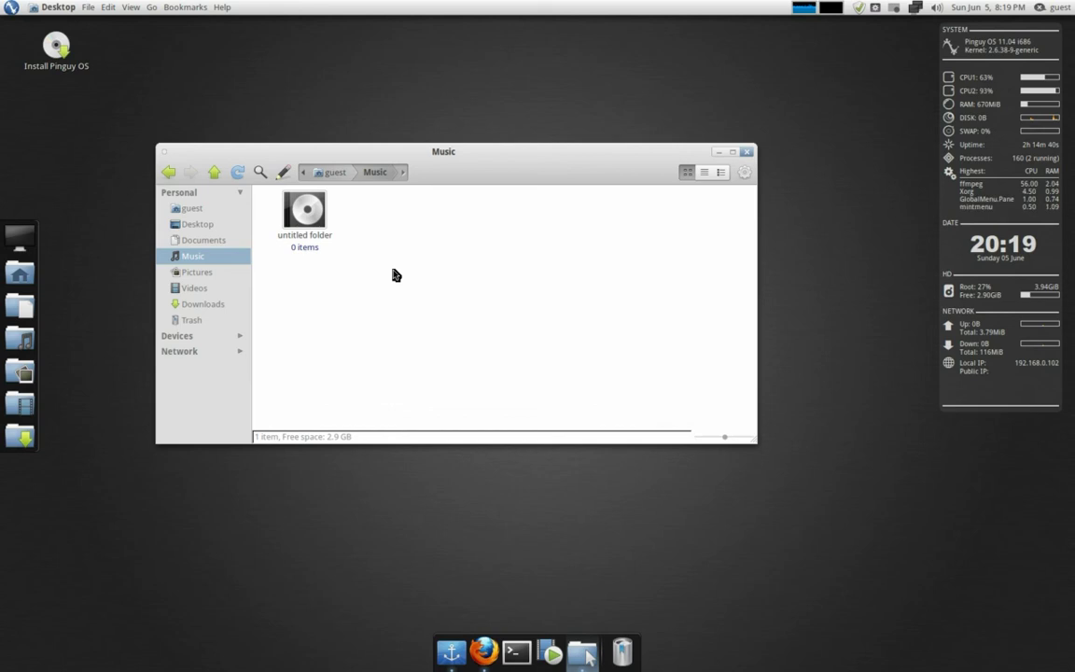
{"action": "left_click_drag", "start_coordinate": [497, 161], "coordinate": [571, 131]}
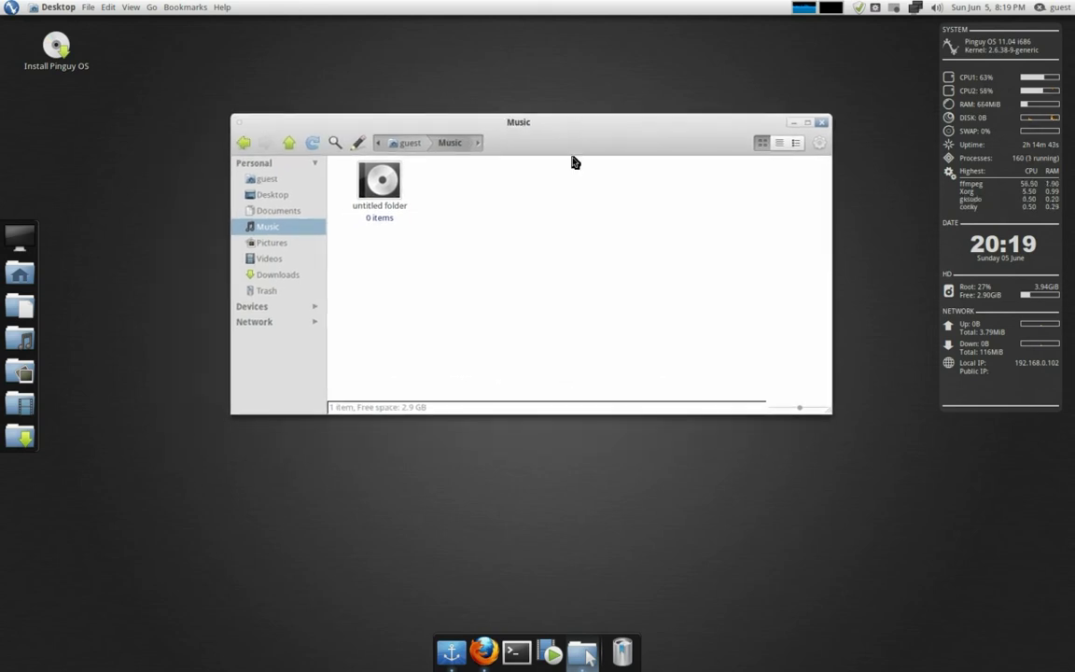
Run the CoverChooser script on the untitled folder in Music and reposition the CoverChooser window
{"action": "right_click", "coordinate": [392, 189]}
{"action": "mouse_move", "coordinate": [461, 262]}
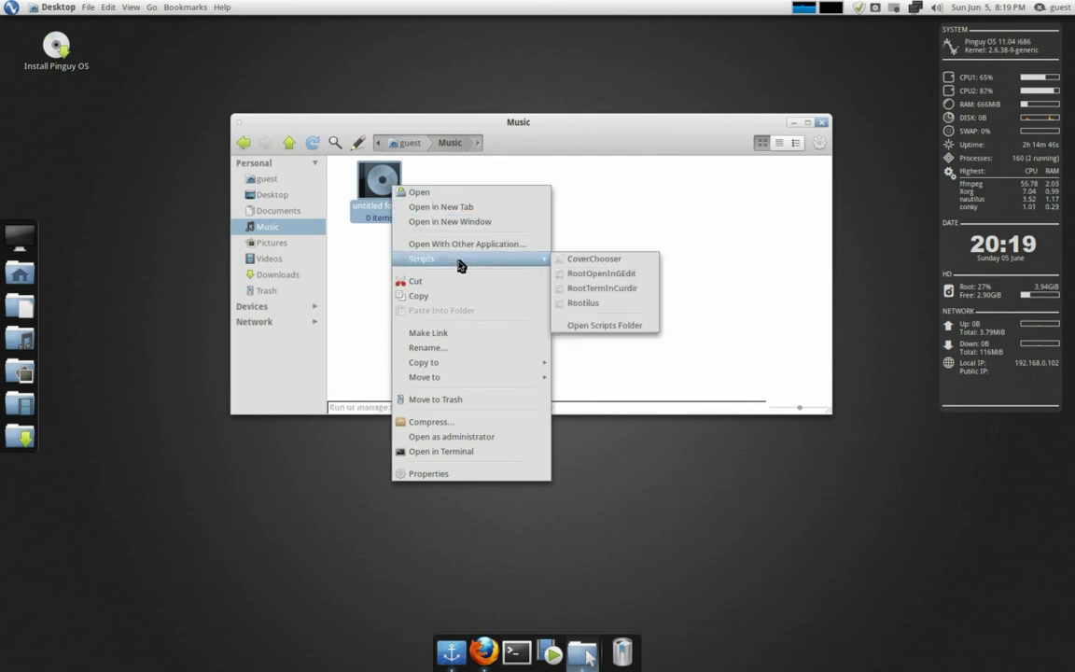
{"action": "left_click", "coordinate": [607, 258]}
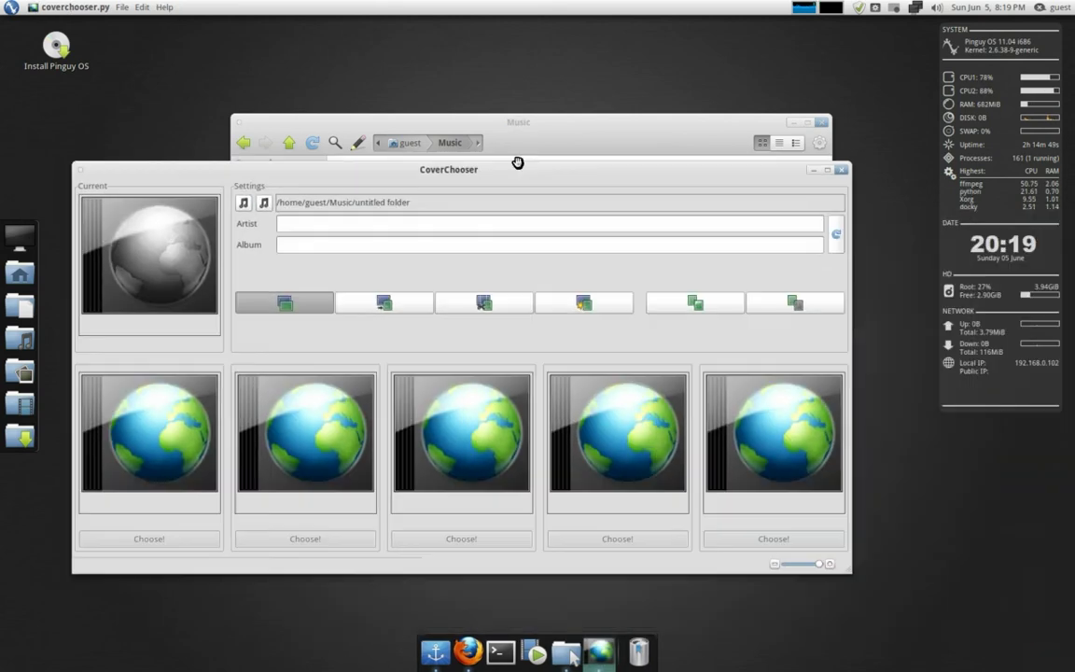
{"action": "left_click_drag", "start_coordinate": [518, 163], "coordinate": [622, 79]}
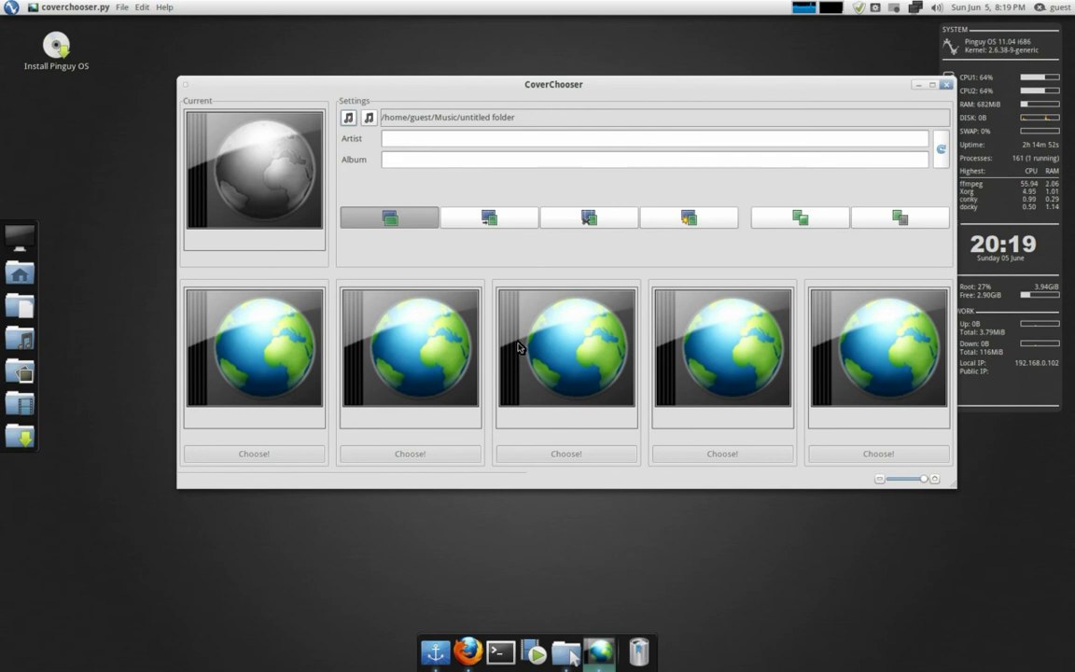
{"action": "left_click_drag", "start_coordinate": [589, 89], "coordinate": [519, 123]}
Close the CoverChooser window and the Music folder window
{"action": "left_click", "coordinate": [875, 119]}
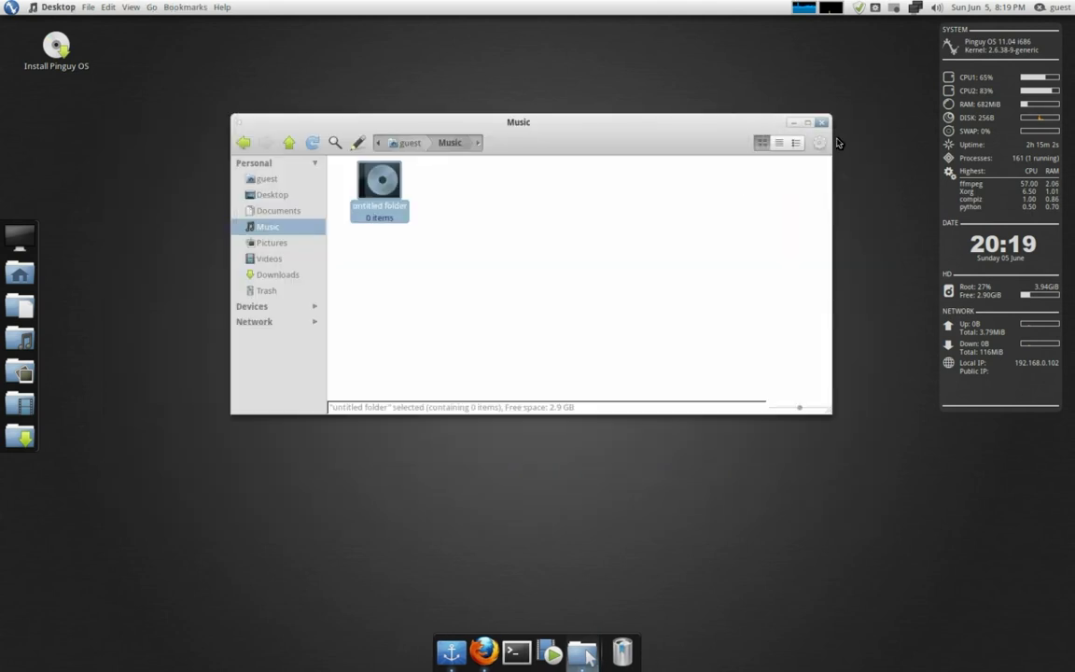
{"action": "left_click", "coordinate": [823, 119]}
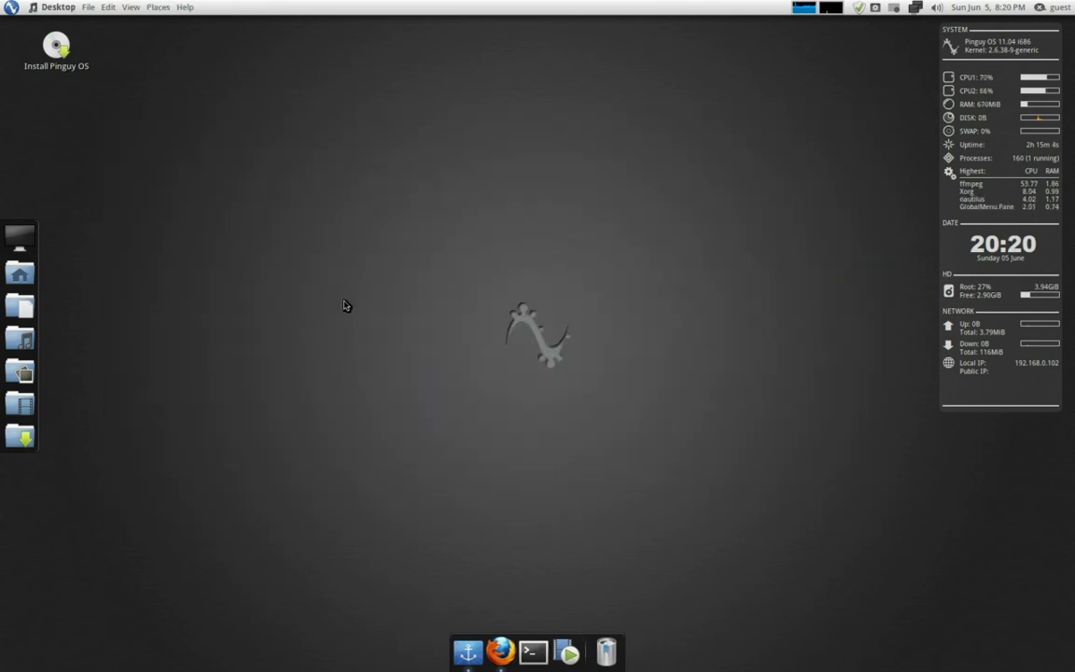
{"action": "left_click_drag", "start_coordinate": [358, 254], "coordinate": [748, 423]}
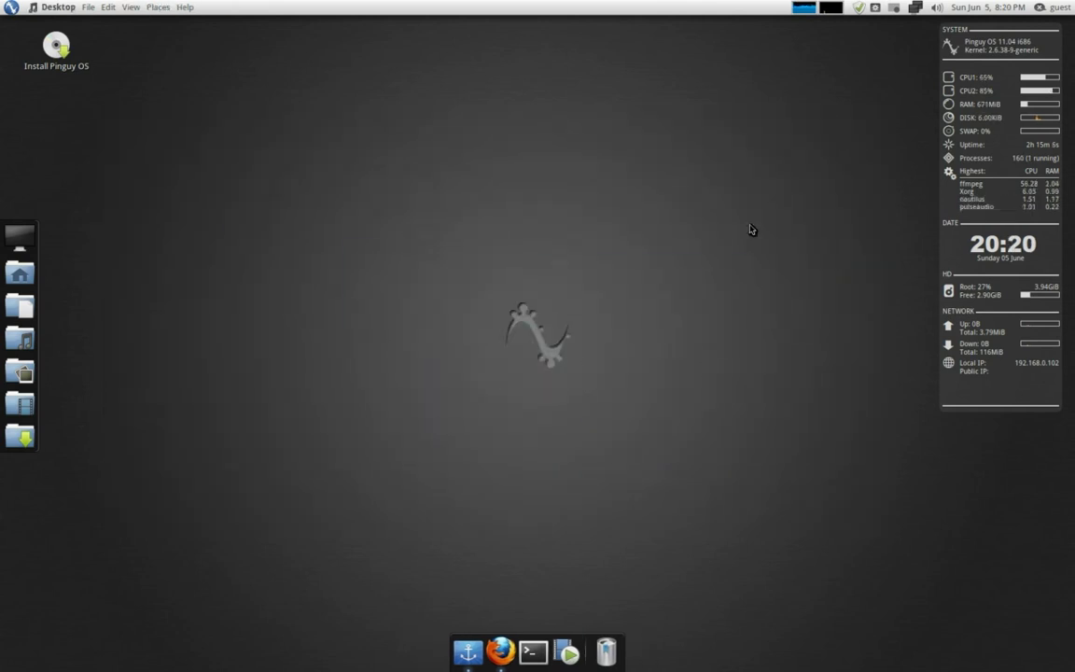